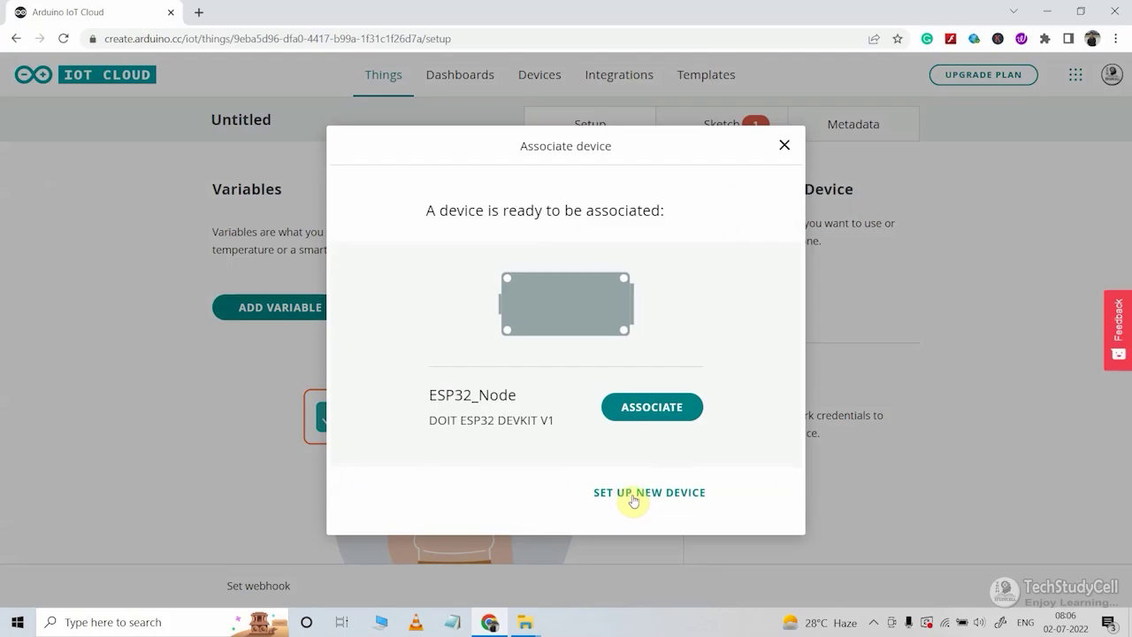
Register a third-party ESP8266 NodeMCU 1.0 (ESP-12E Module) device named NodeMCU_01
{"action": "left_click", "coordinate": [634, 496]}
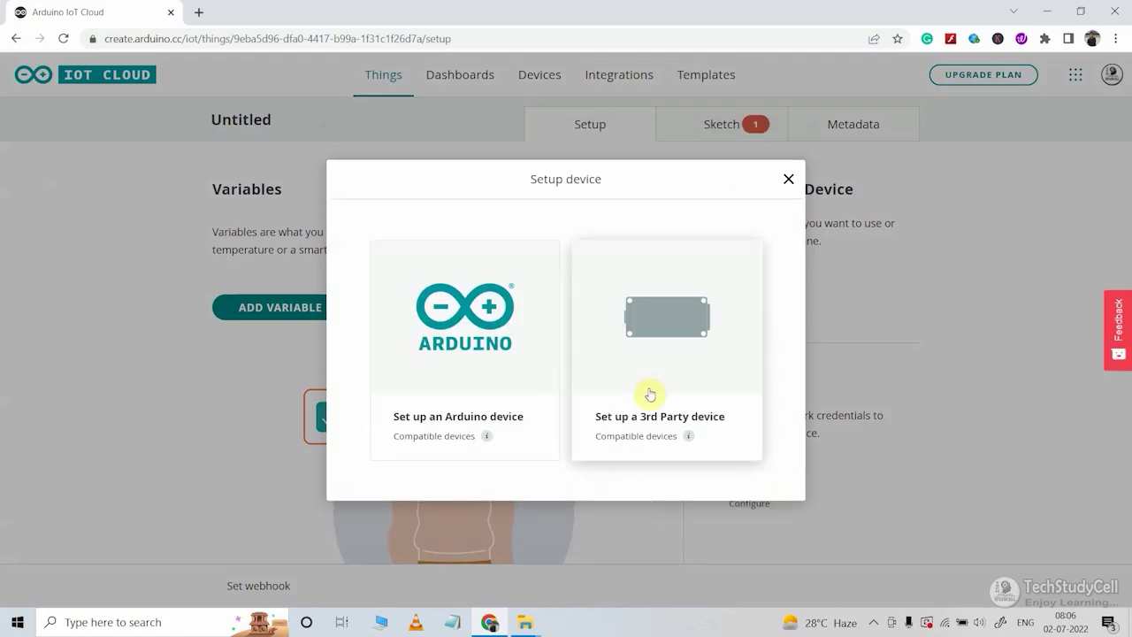
{"action": "left_click", "coordinate": [657, 358]}
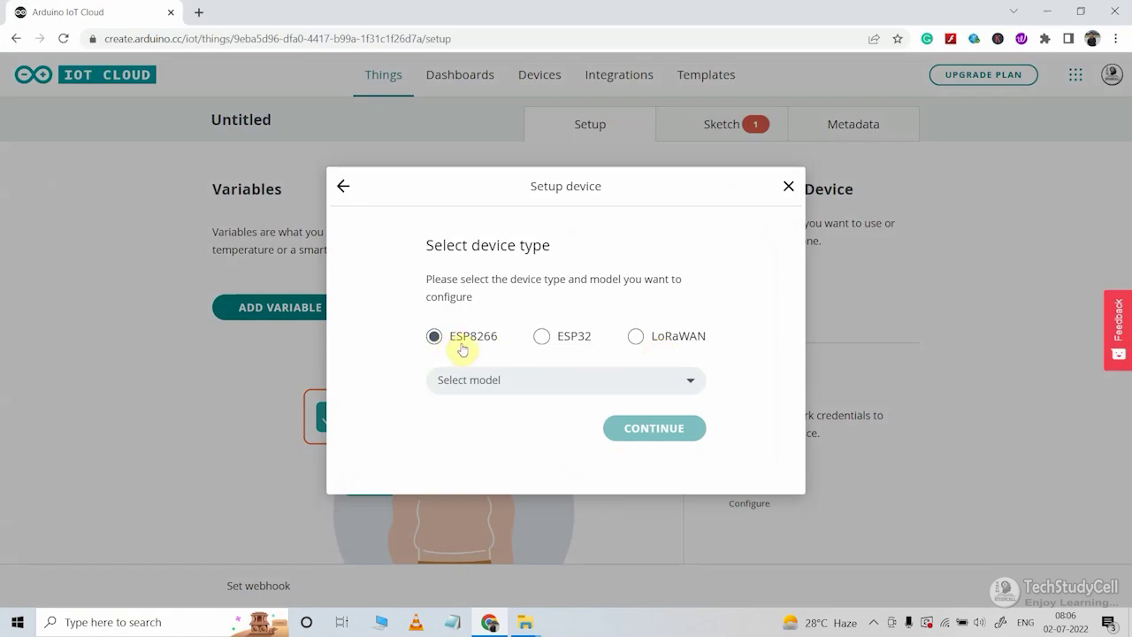
{"action": "left_click", "coordinate": [554, 390]}
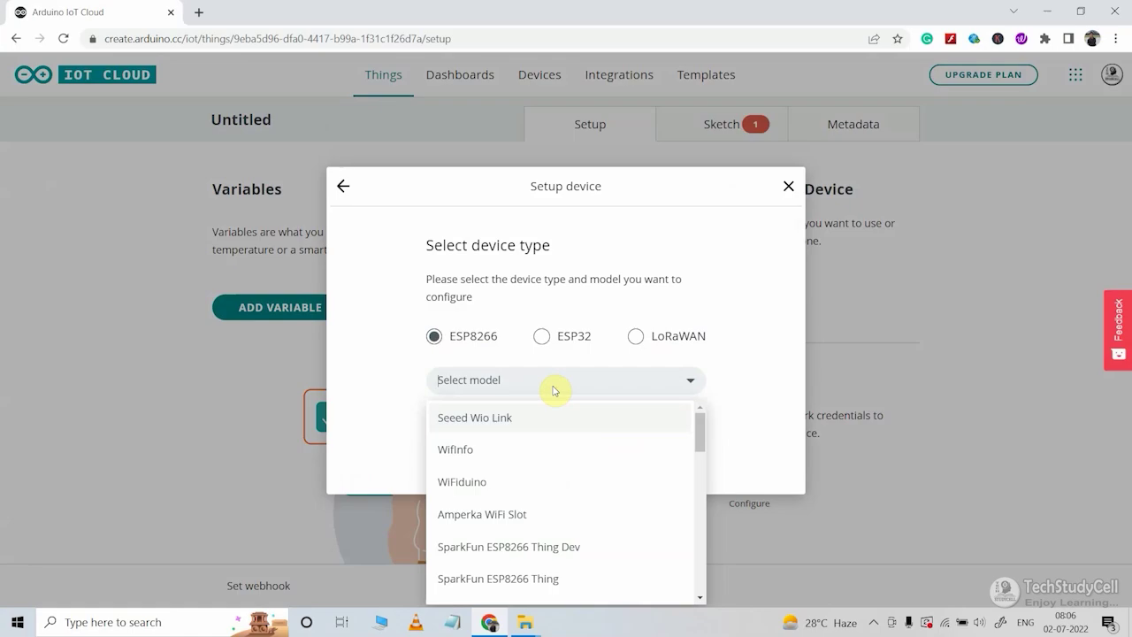
{"action": "type", "text": "nod"}
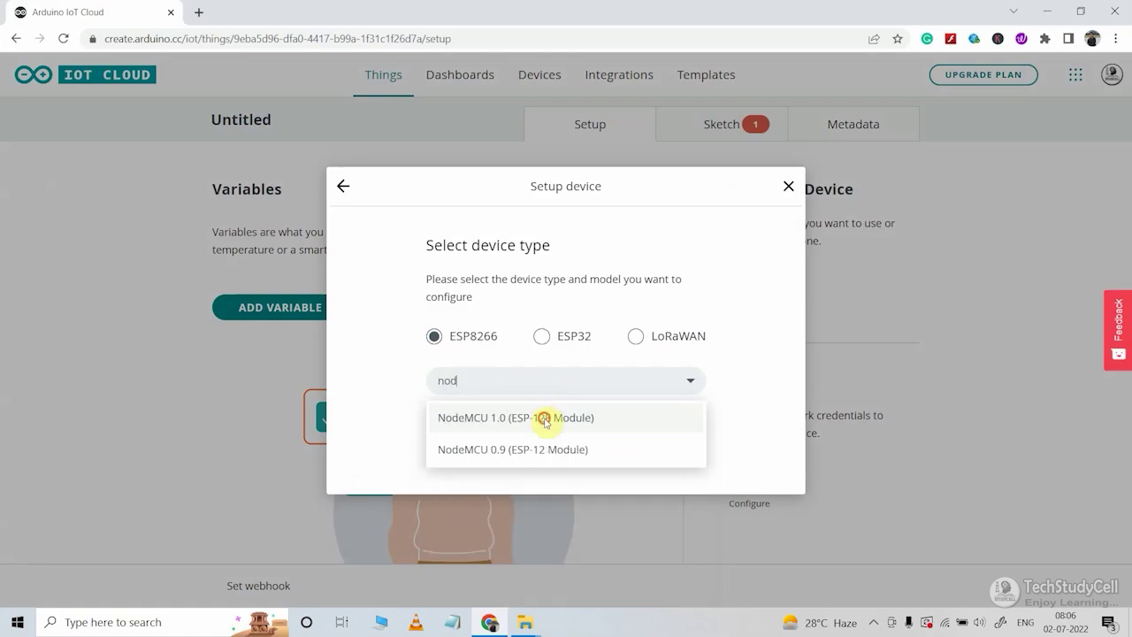
{"action": "left_click", "coordinate": [544, 419]}
{"action": "left_click", "coordinate": [630, 431]}
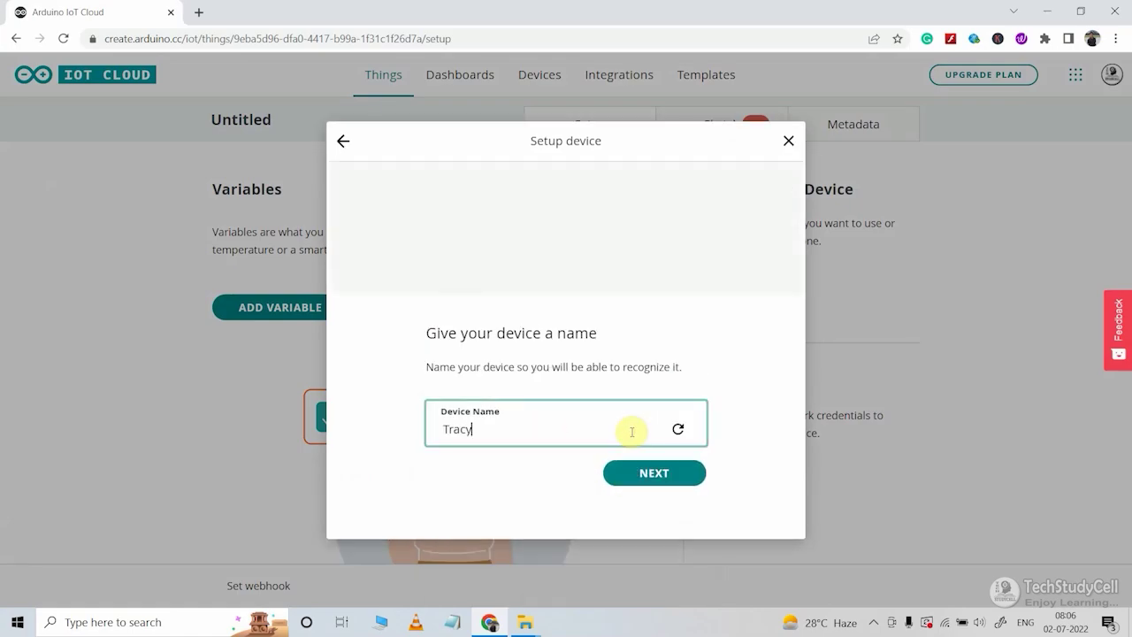
{"action": "left_click_drag", "start_coordinate": [633, 432], "coordinate": [425, 432]}
{"action": "type", "text": "NodeMCU_01"}
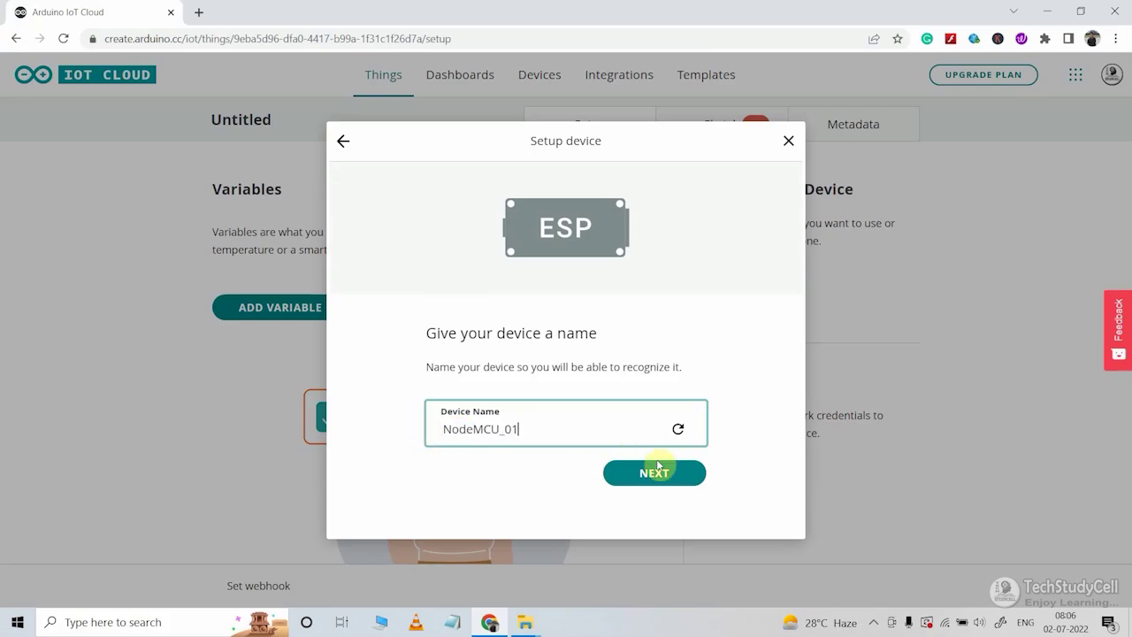
{"action": "left_click", "coordinate": [655, 472]}
Copy the generated Device ID and Secret Key into an empty Notepad window
{"action": "left_click_drag", "start_coordinate": [802, 402], "coordinate": [802, 463]}
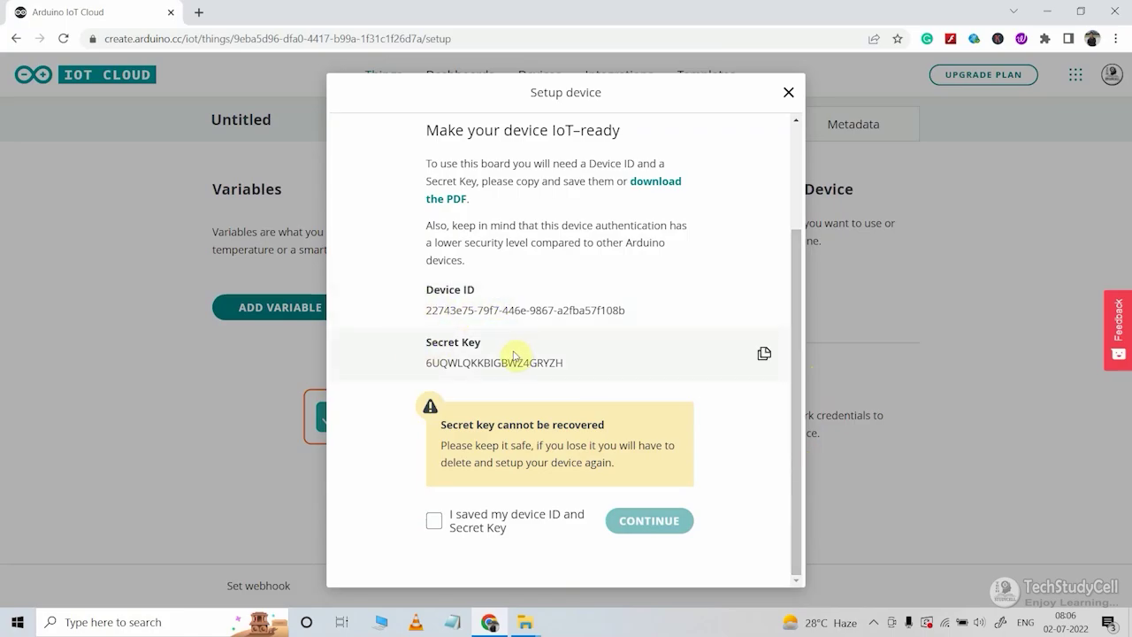
{"action": "left_click_drag", "start_coordinate": [426, 292], "coordinate": [552, 363]}
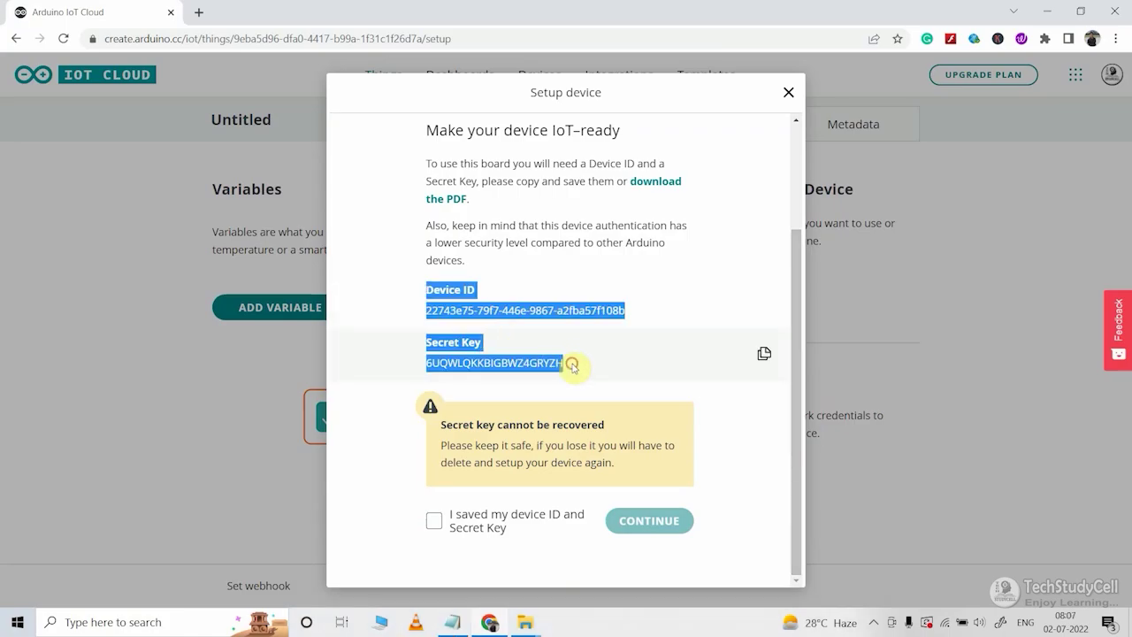
{"action": "left_click", "coordinate": [456, 623]}
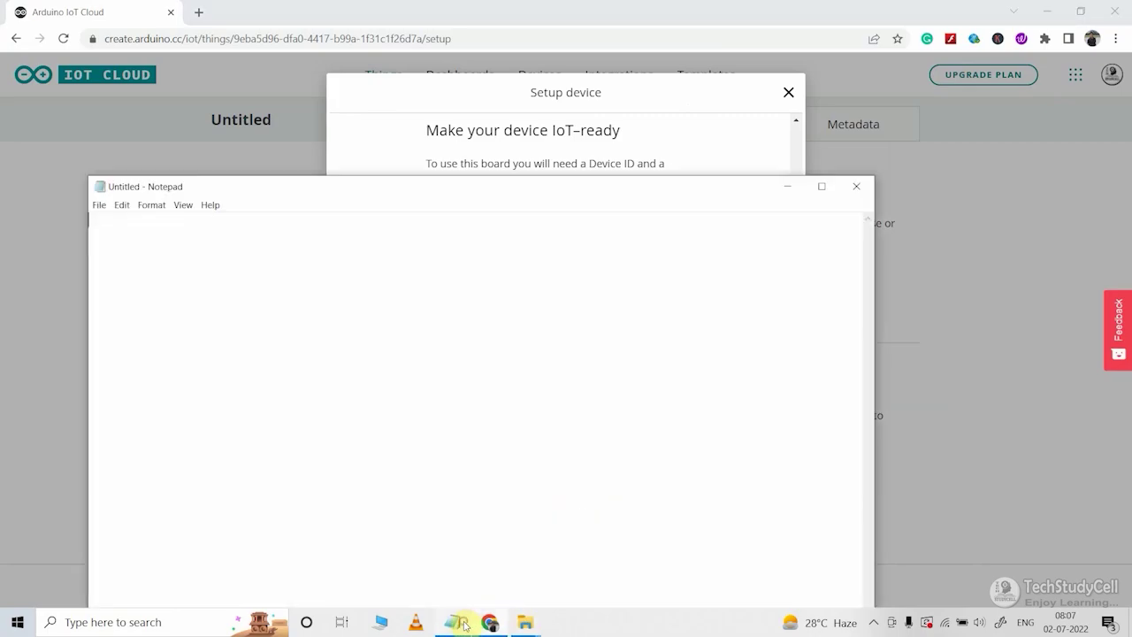
{"action": "key", "text": "ctrl+v"}
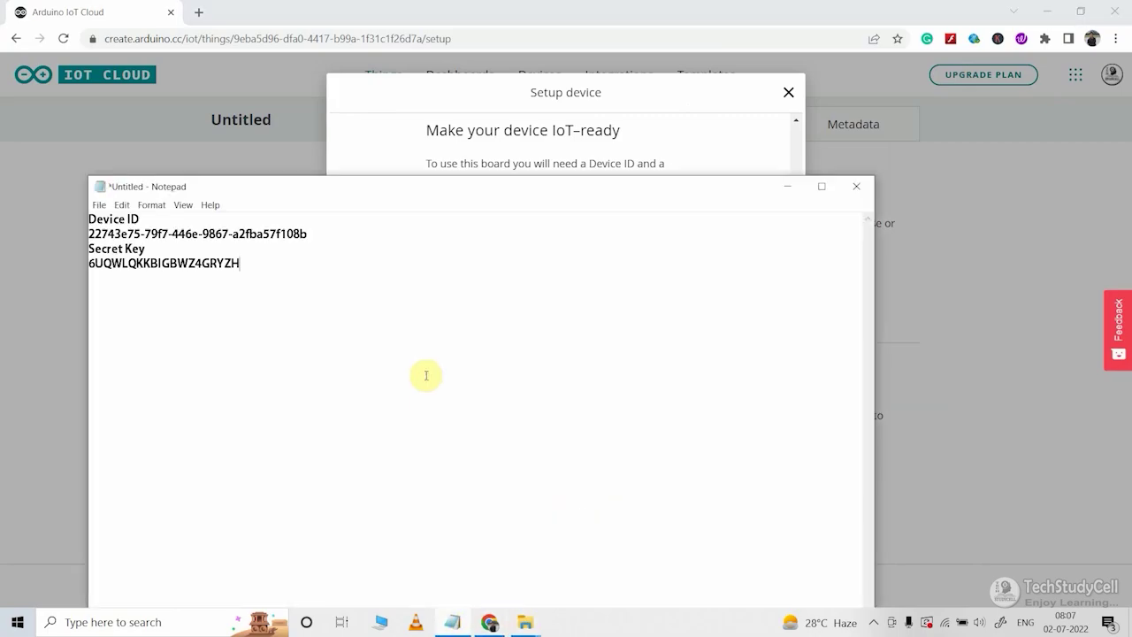
{"action": "left_click", "coordinate": [469, 92]}
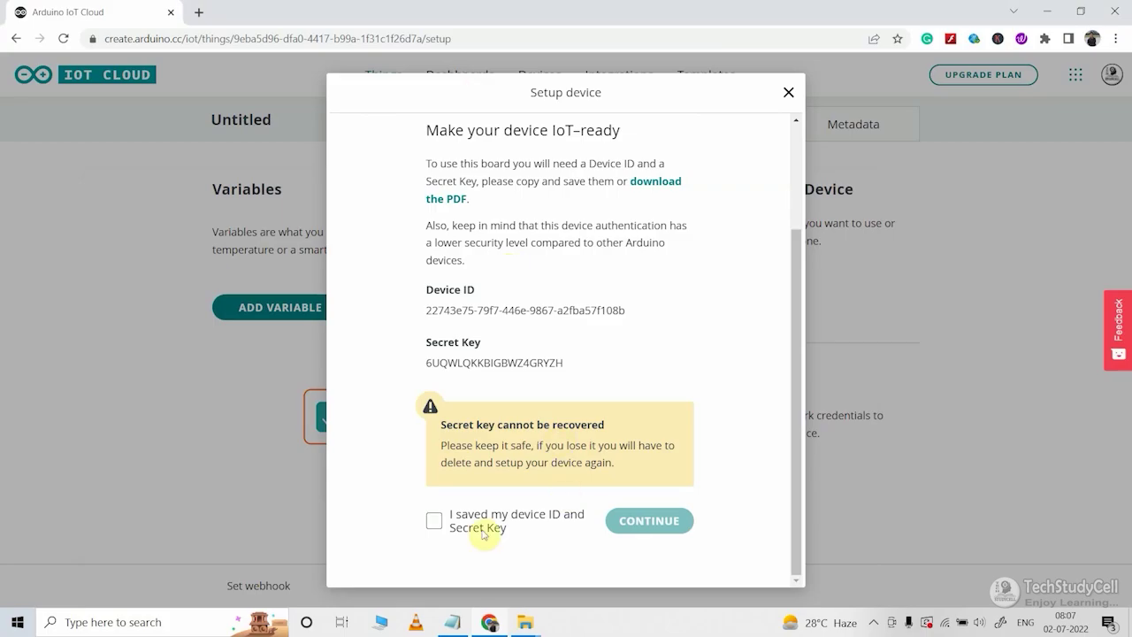
Confirm the credentials were saved and complete the NodeMCU_01 device setup
{"action": "left_click", "coordinate": [431, 522]}
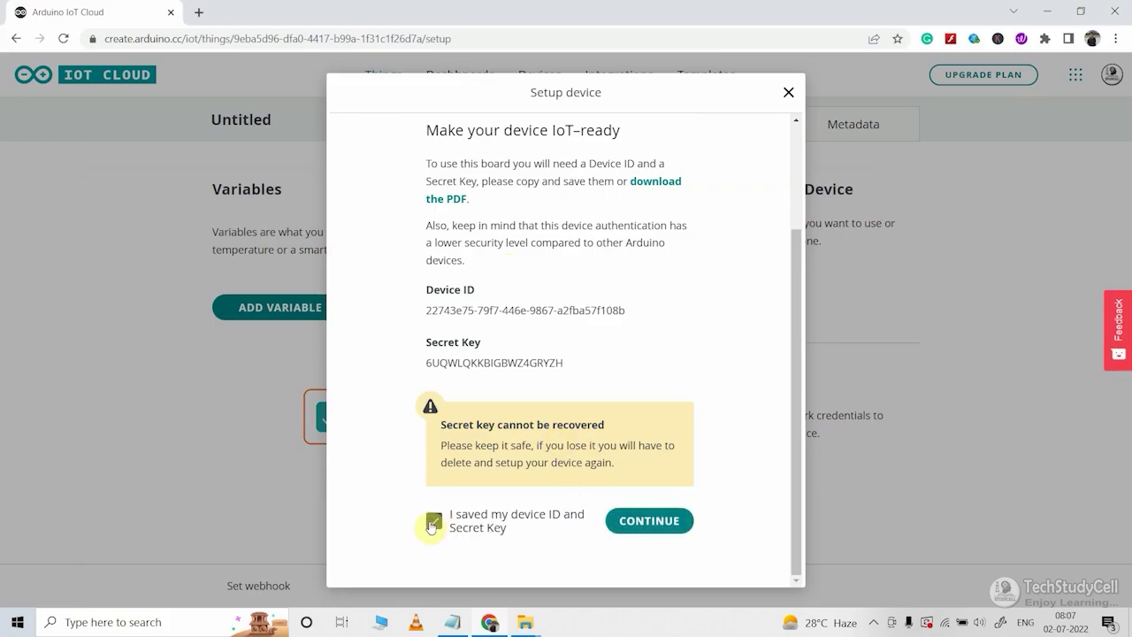
{"action": "left_click", "coordinate": [663, 524]}
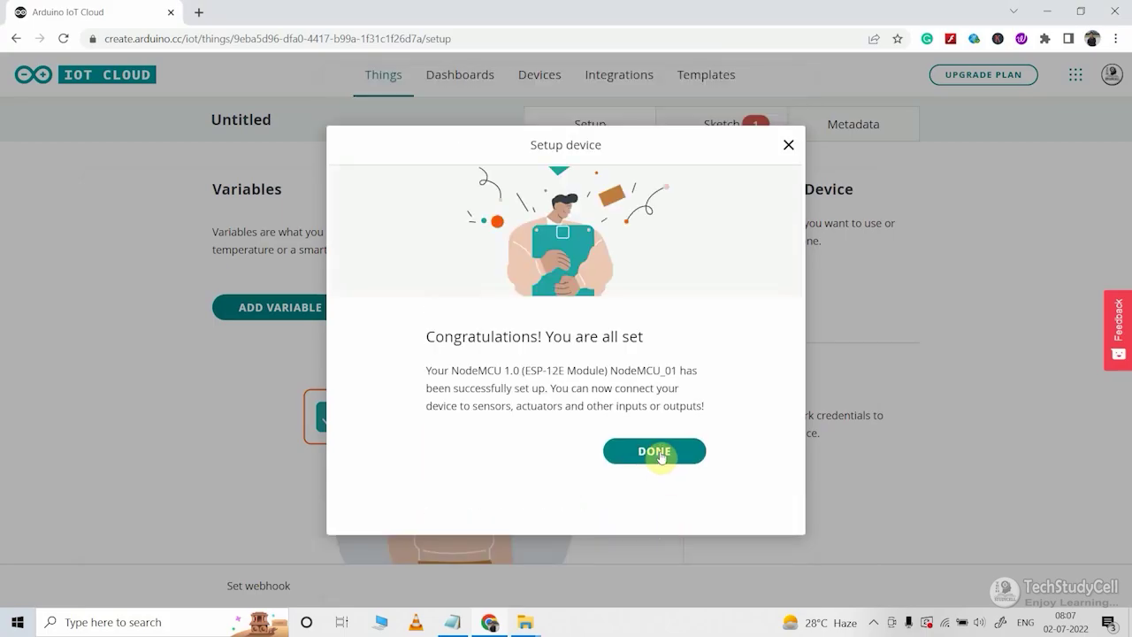
{"action": "left_click", "coordinate": [654, 451]}
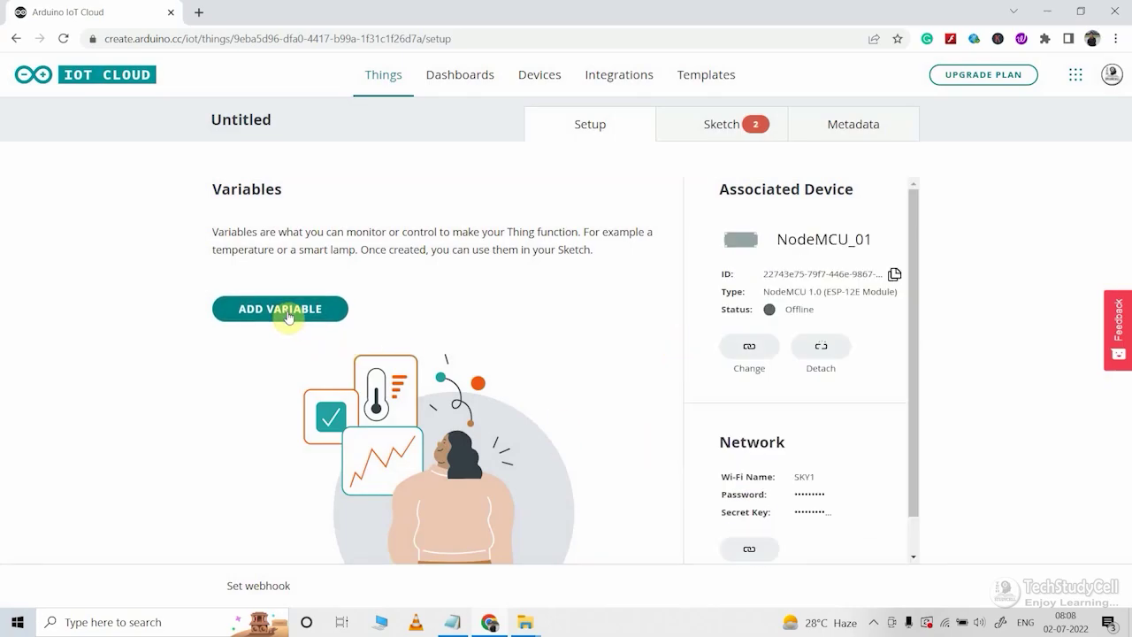
Rename the untitled Thing to NodeMCU_P1
{"action": "left_click", "coordinate": [263, 122]}
{"action": "type", "text": "NodeMCU_P1"}
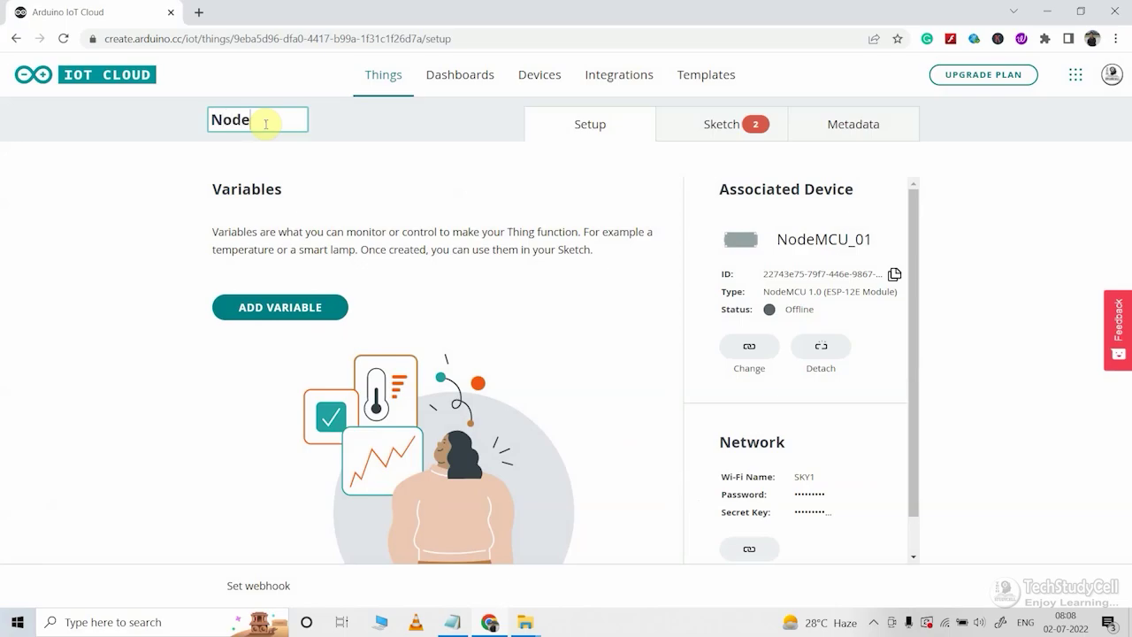
{"action": "left_click", "coordinate": [279, 309]}
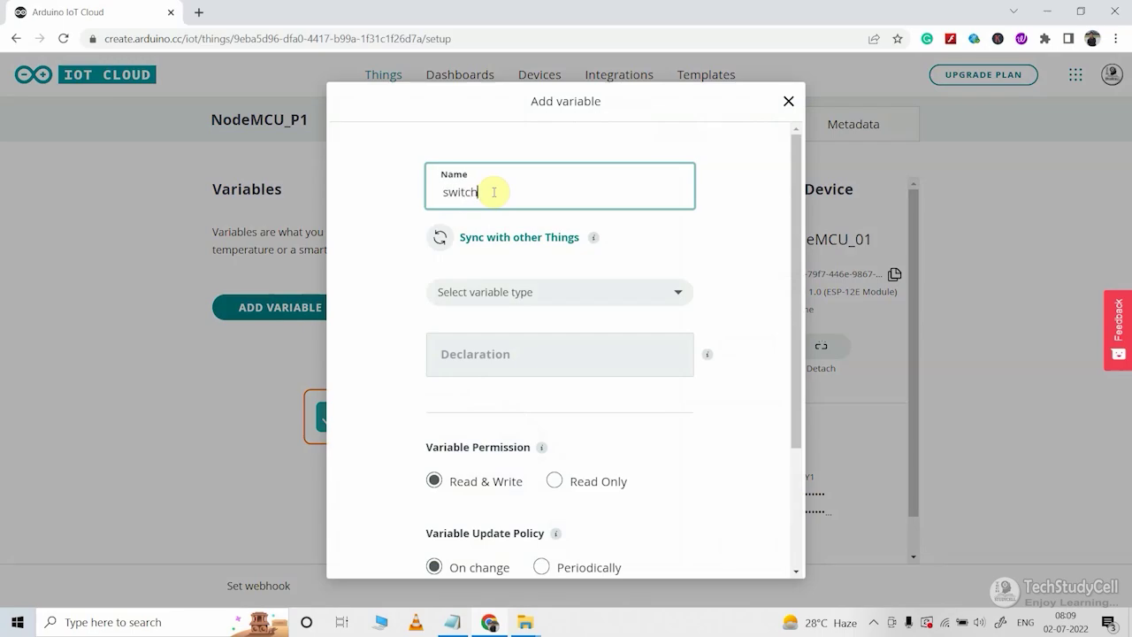
Add a switch1 variable of the Alexa-compatible Switch type
{"action": "left_click", "coordinate": [533, 292]}
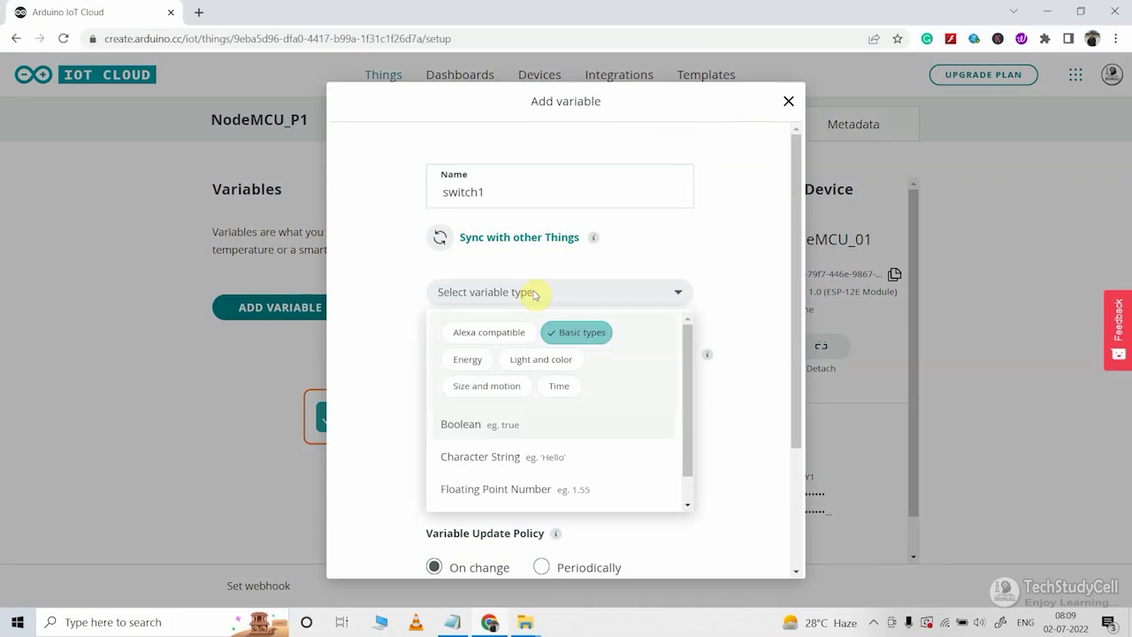
{"action": "left_click", "coordinate": [488, 336]}
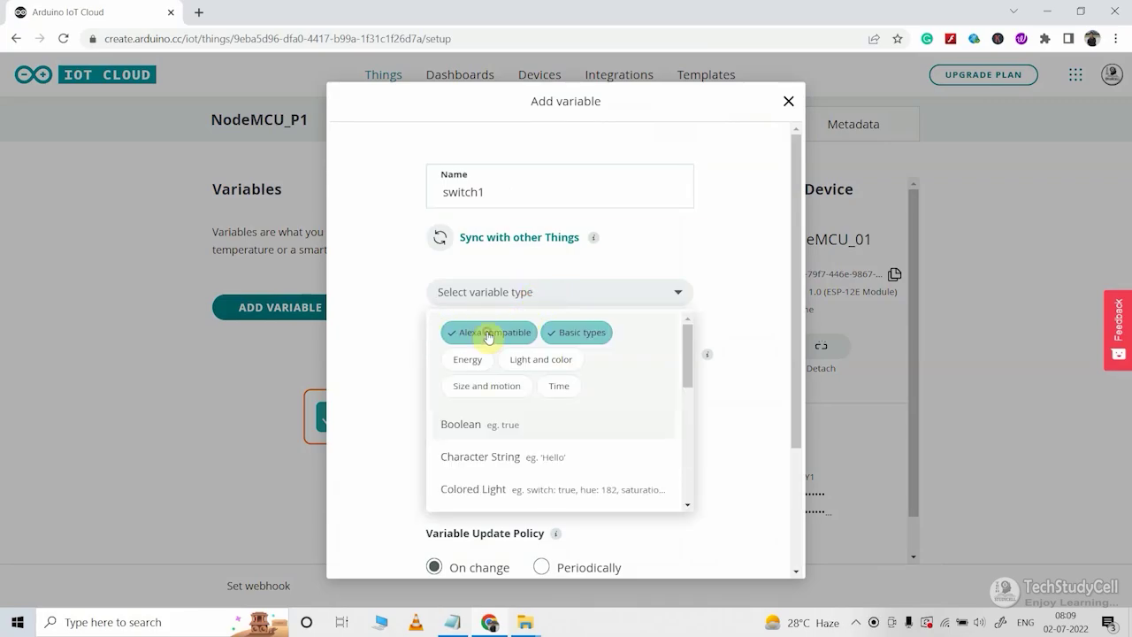
{"action": "left_click", "coordinate": [566, 332]}
{"action": "left_click_drag", "start_coordinate": [687, 374], "coordinate": [679, 448]}
{"action": "left_click", "coordinate": [516, 433]}
{"action": "left_click_drag", "start_coordinate": [796, 366], "coordinate": [798, 448]}
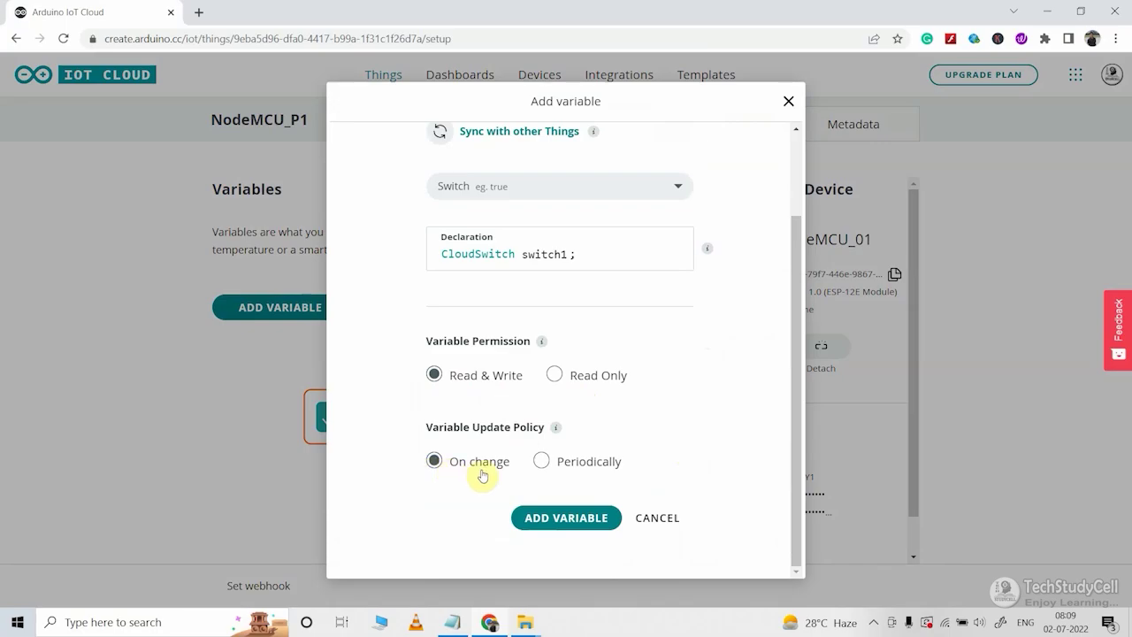
{"action": "left_click", "coordinate": [561, 520]}
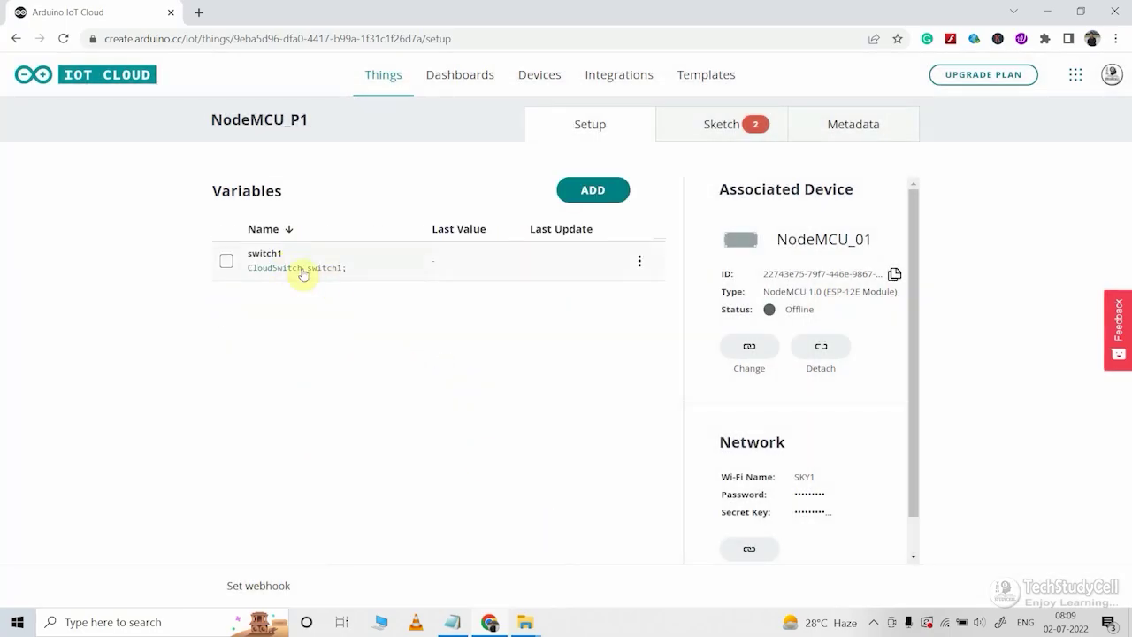
Add a switch2 variable of type Switch
{"action": "left_click", "coordinate": [593, 191]}
{"action": "type", "text": "switch2"}
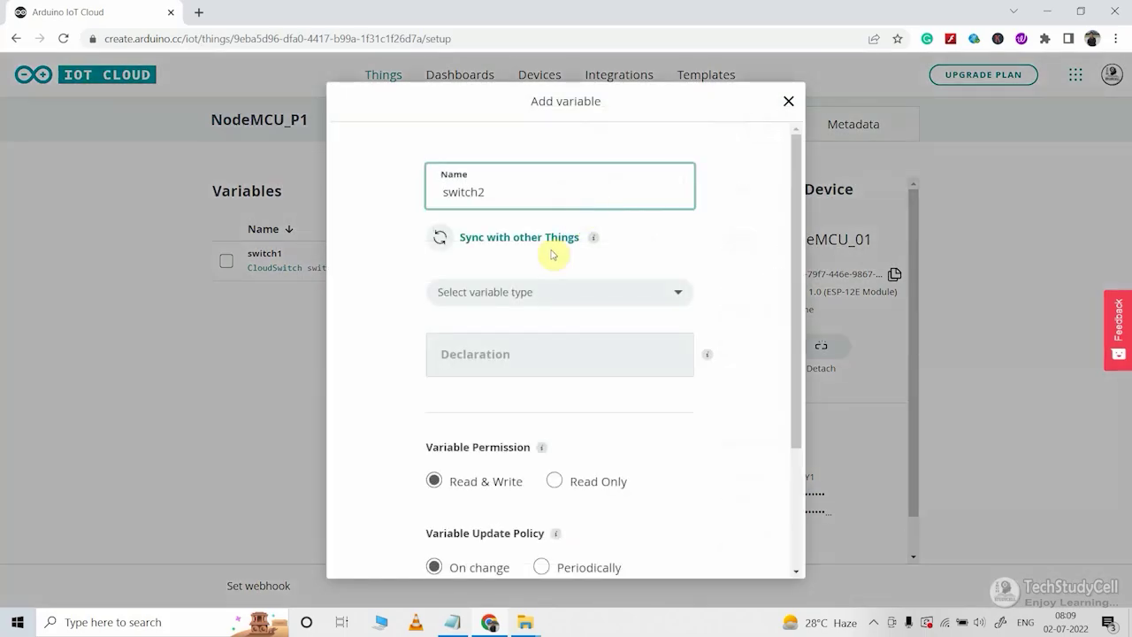
{"action": "left_click", "coordinate": [530, 294]}
{"action": "left_click", "coordinate": [511, 327]}
{"action": "scroll", "coordinate": [544, 433], "scroll_direction": "down", "scroll_amount": 5}
{"action": "left_click", "coordinate": [542, 442]}
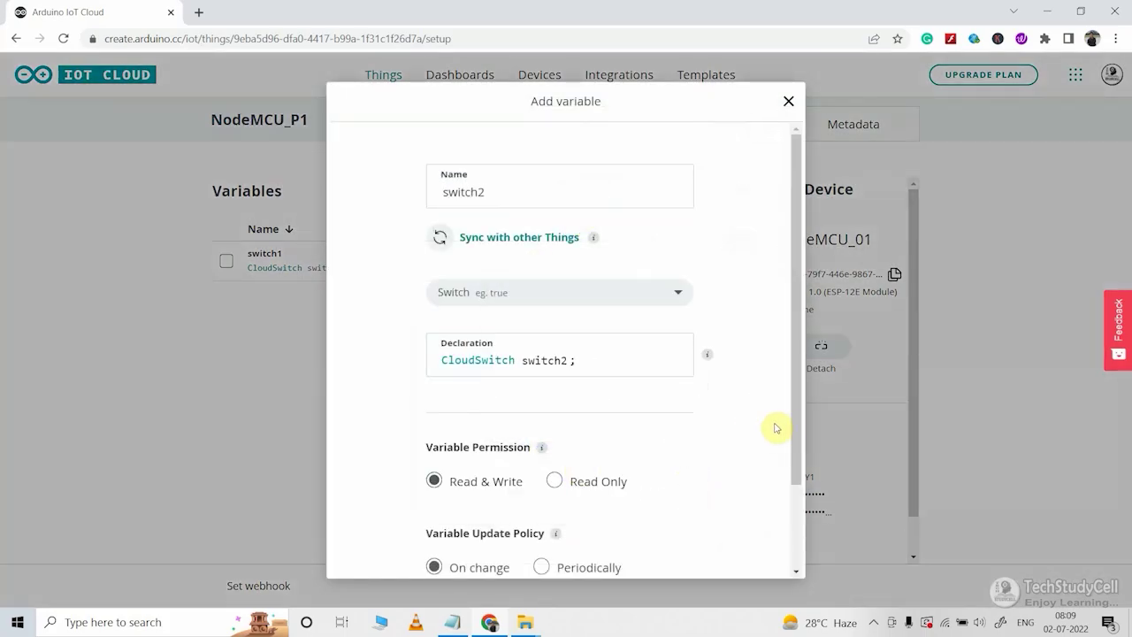
{"action": "scroll", "coordinate": [775, 429], "scroll_direction": "down", "scroll_amount": 5}
{"action": "left_click", "coordinate": [567, 518]}
Add a read-only Temperature Sensor (°C) variable that updates periodically every 8 seconds
{"action": "left_click", "coordinate": [592, 190]}
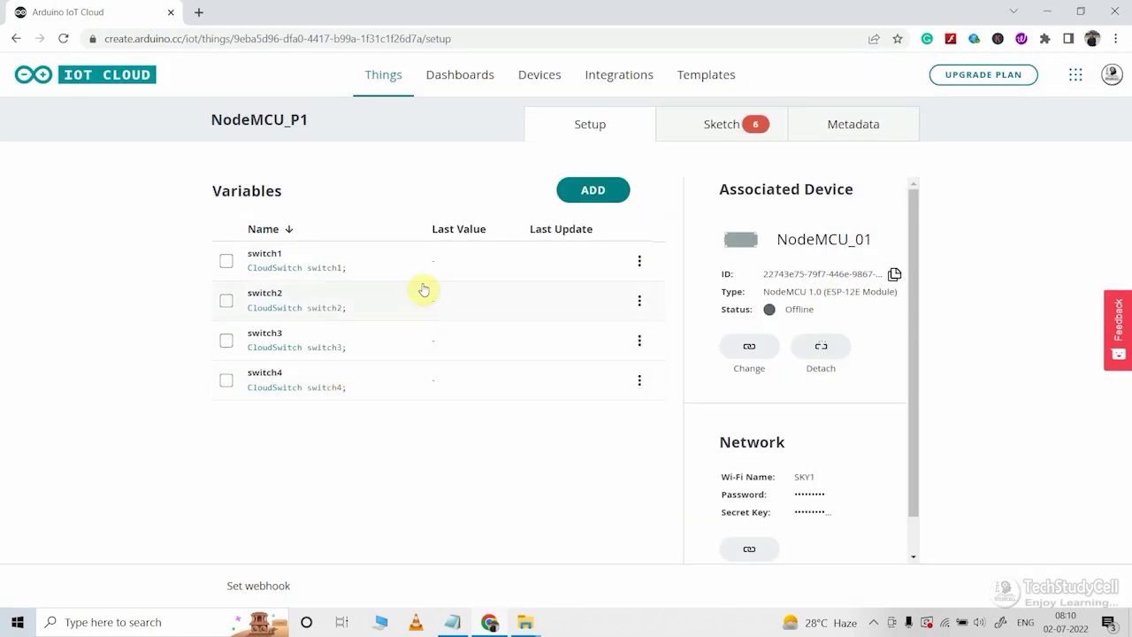
{"action": "left_click", "coordinate": [572, 203]}
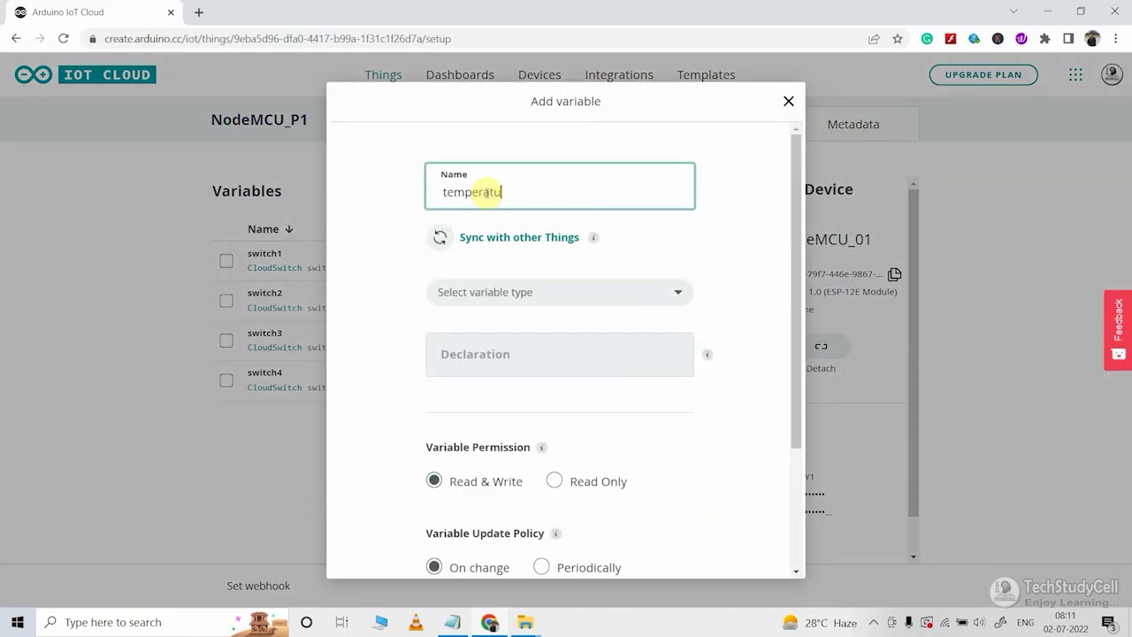
{"action": "left_click", "coordinate": [533, 297]}
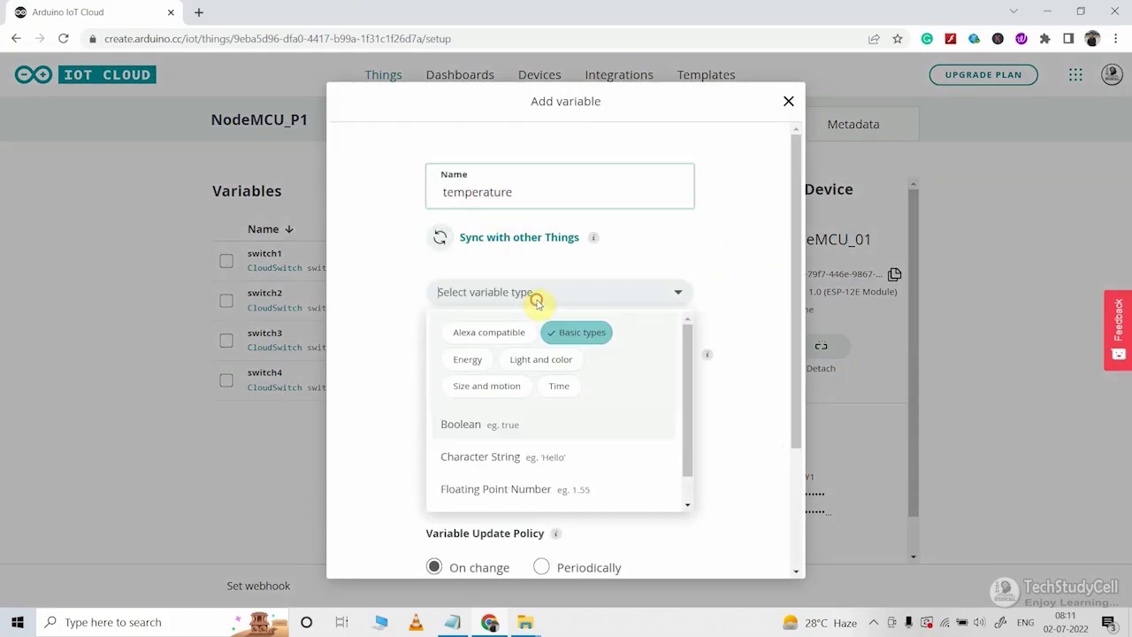
{"action": "left_click", "coordinate": [493, 336]}
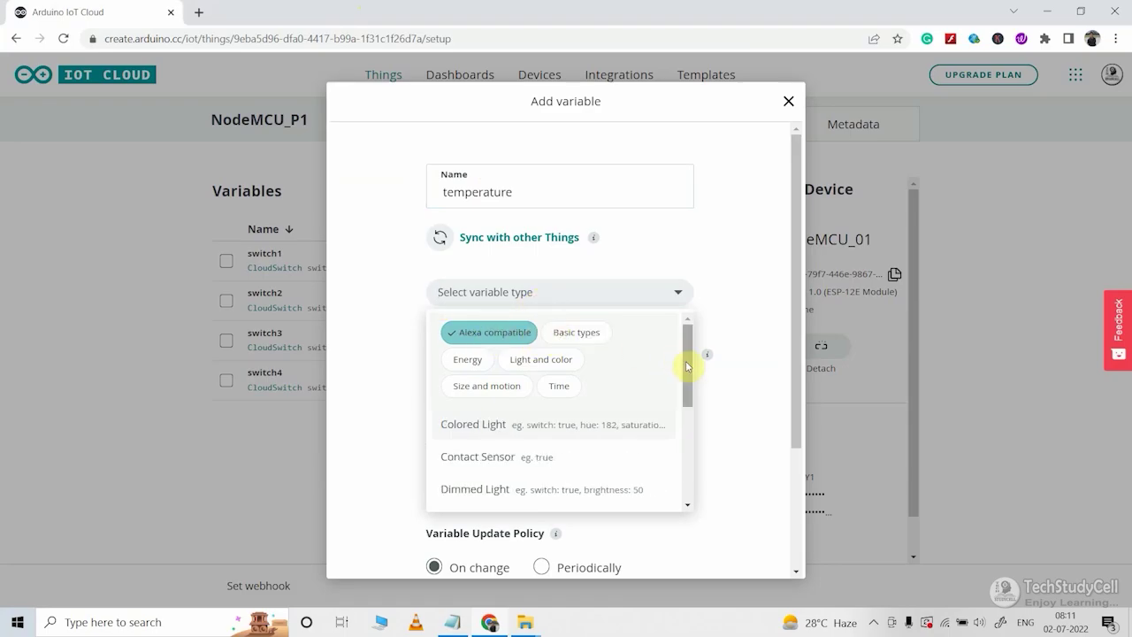
{"action": "left_click_drag", "start_coordinate": [687, 356], "coordinate": [690, 463]}
{"action": "left_click", "coordinate": [518, 460]}
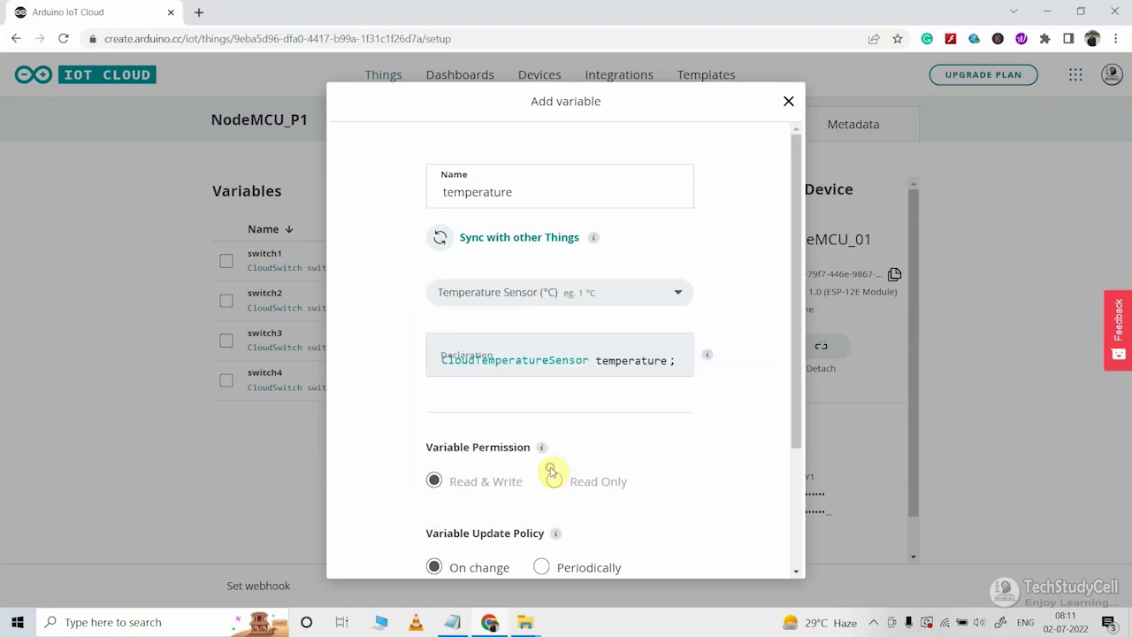
{"action": "left_click_drag", "start_coordinate": [797, 407], "coordinate": [803, 498]}
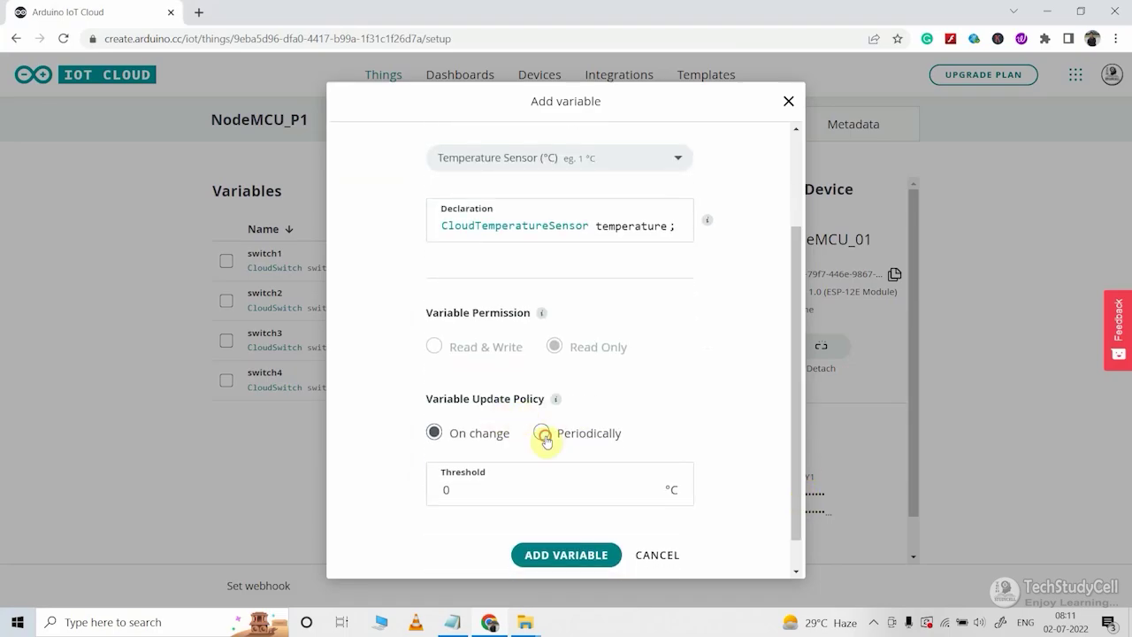
{"action": "double_click", "coordinate": [433, 491]}
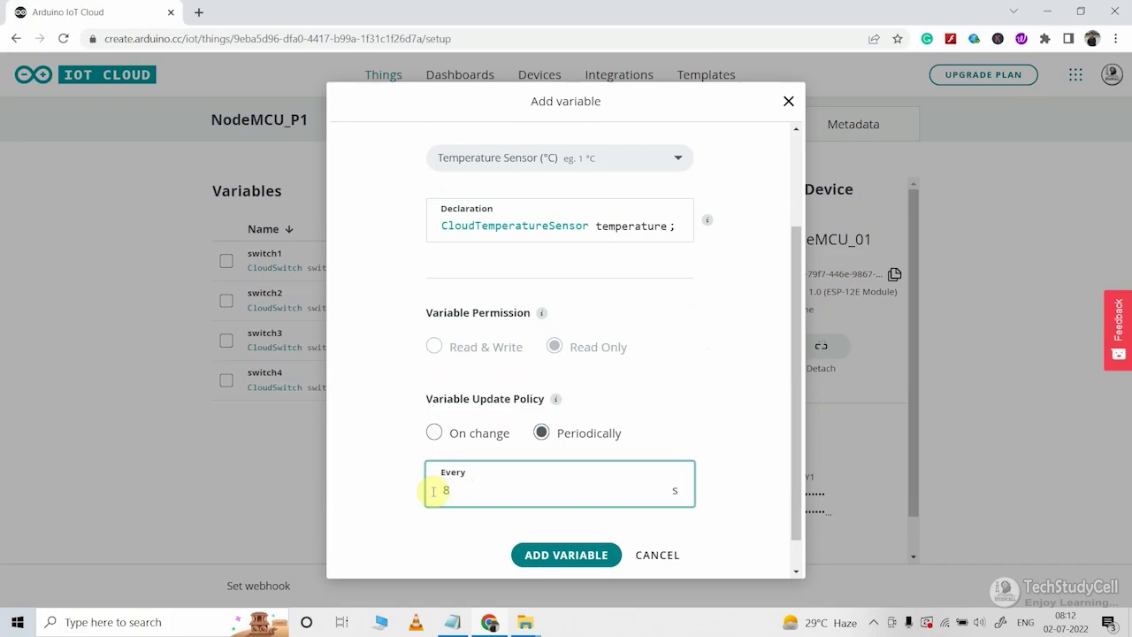
{"action": "left_click", "coordinate": [571, 560]}
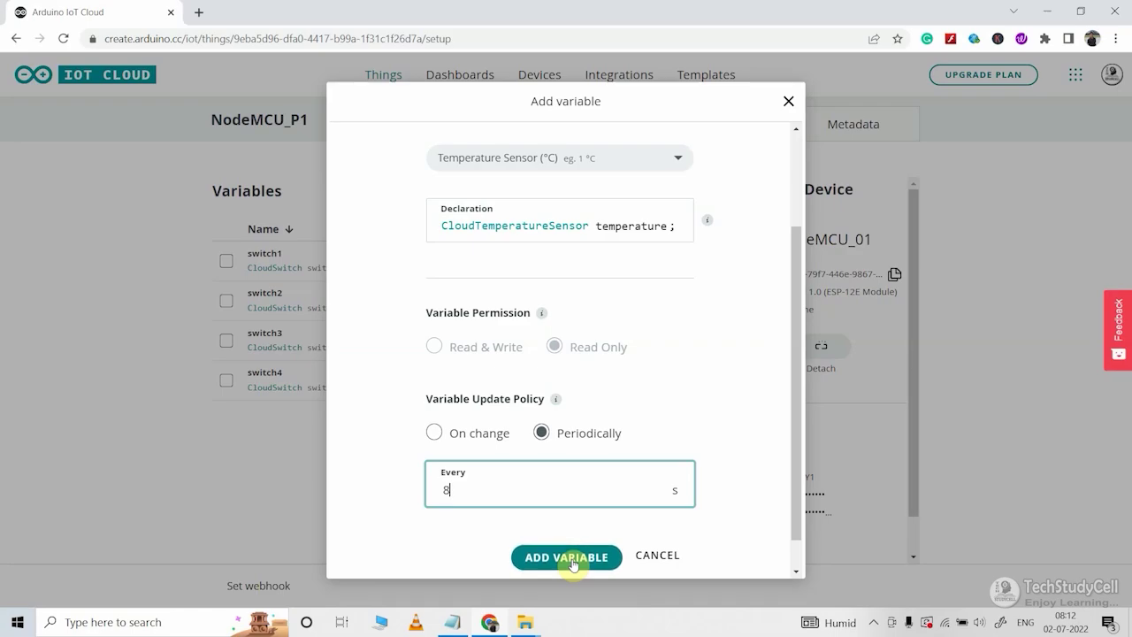
{"action": "left_click", "coordinate": [574, 561]}
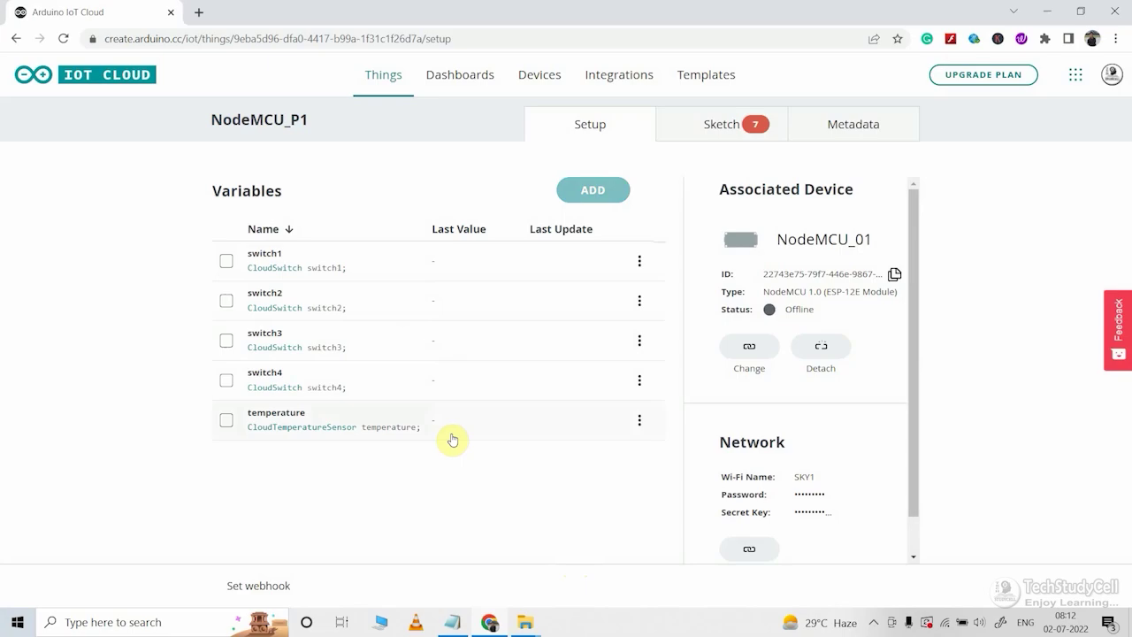
Create a new dashboard named NodeMCU_P1
{"action": "left_click", "coordinate": [460, 82]}
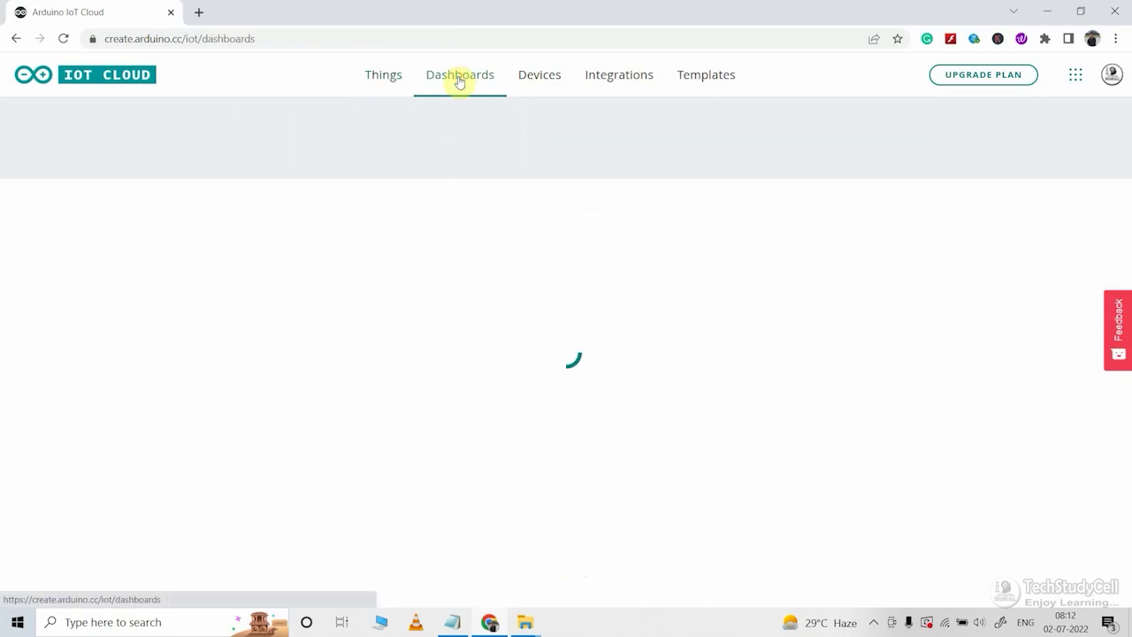
{"action": "left_click", "coordinate": [534, 514]}
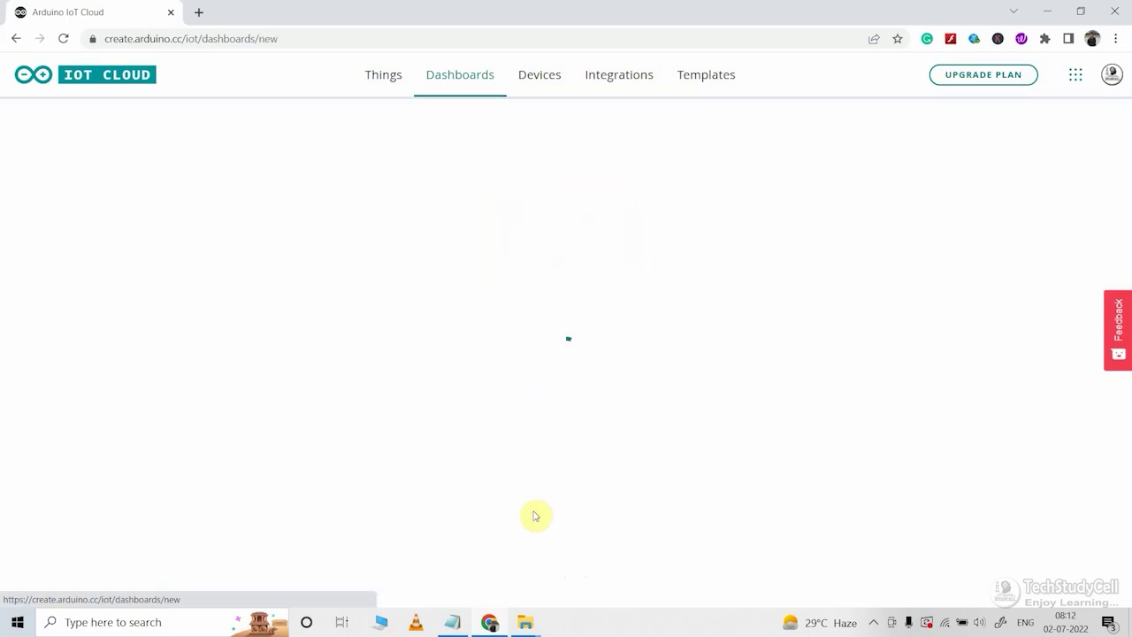
{"action": "left_click", "coordinate": [544, 123]}
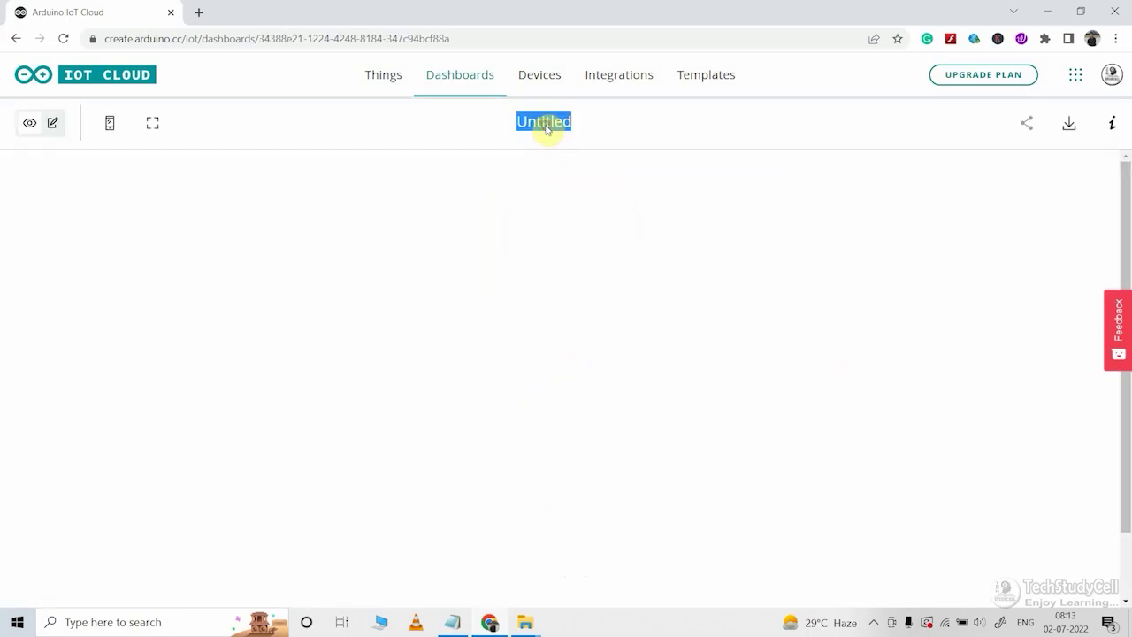
{"action": "type", "text": "NodeMCU_"}
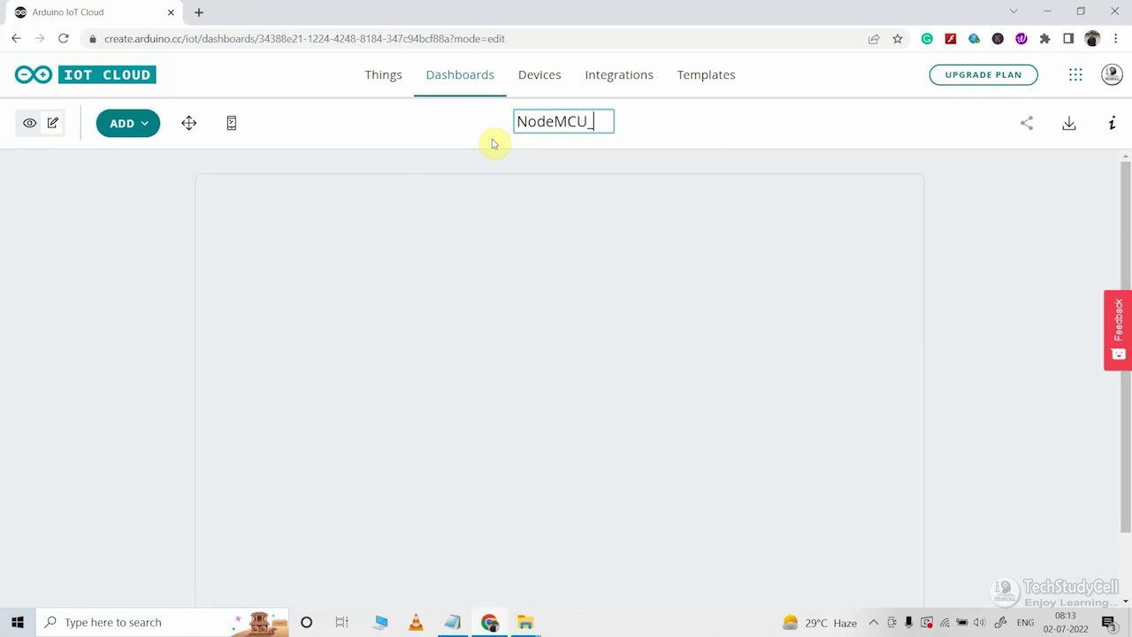
{"action": "left_click", "coordinate": [493, 144]}
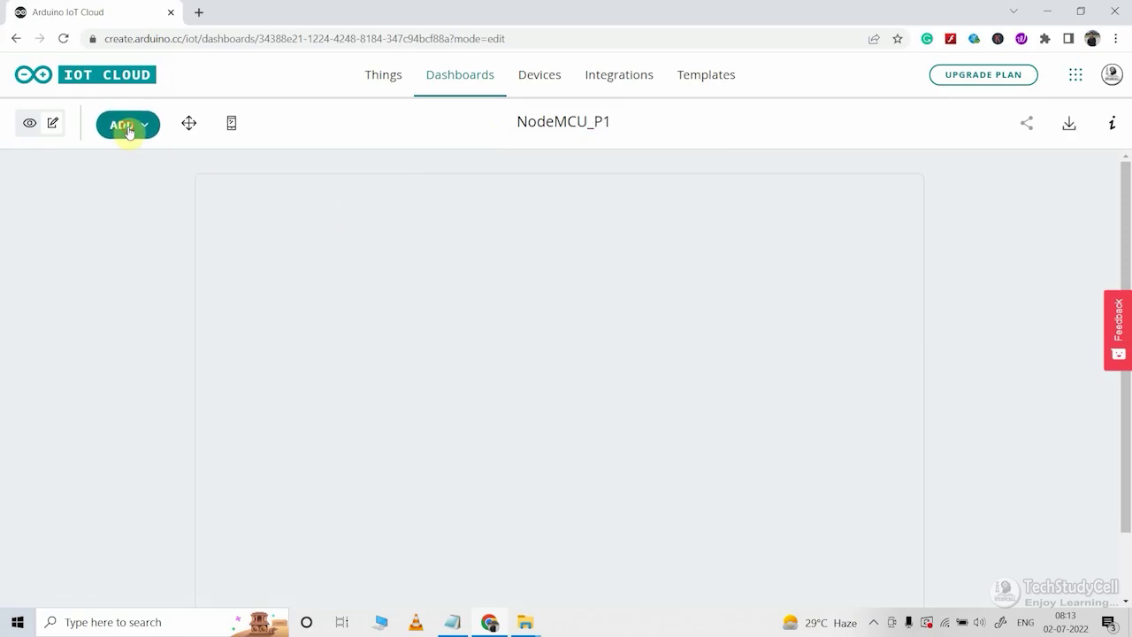
Add a Switch widget named Switch1 linked to the switch1 variable
{"action": "left_click", "coordinate": [128, 126]}
{"action": "left_click", "coordinate": [193, 306]}
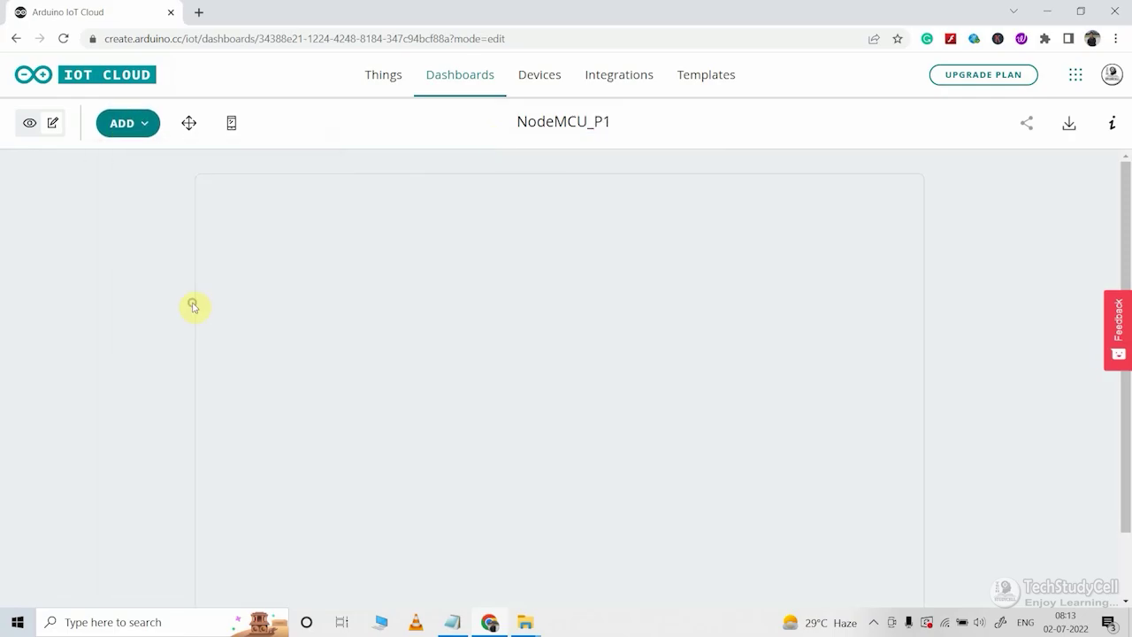
{"action": "left_click", "coordinate": [961, 161]}
{"action": "double_click", "coordinate": [961, 161]}
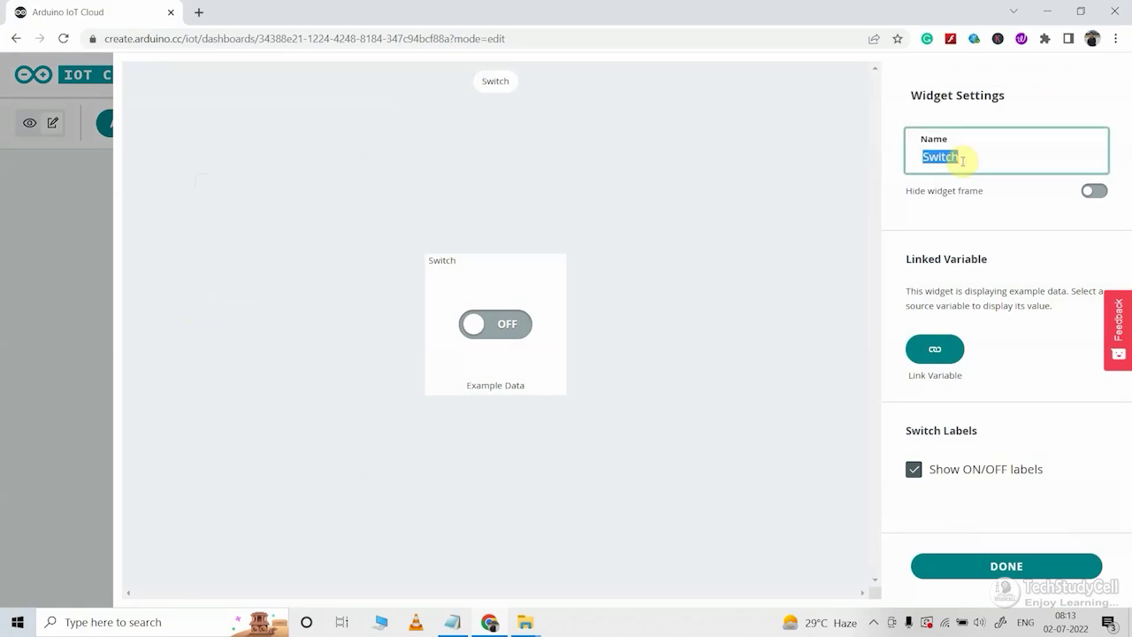
{"action": "type", "text": "Switch1"}
{"action": "left_click", "coordinate": [939, 349]}
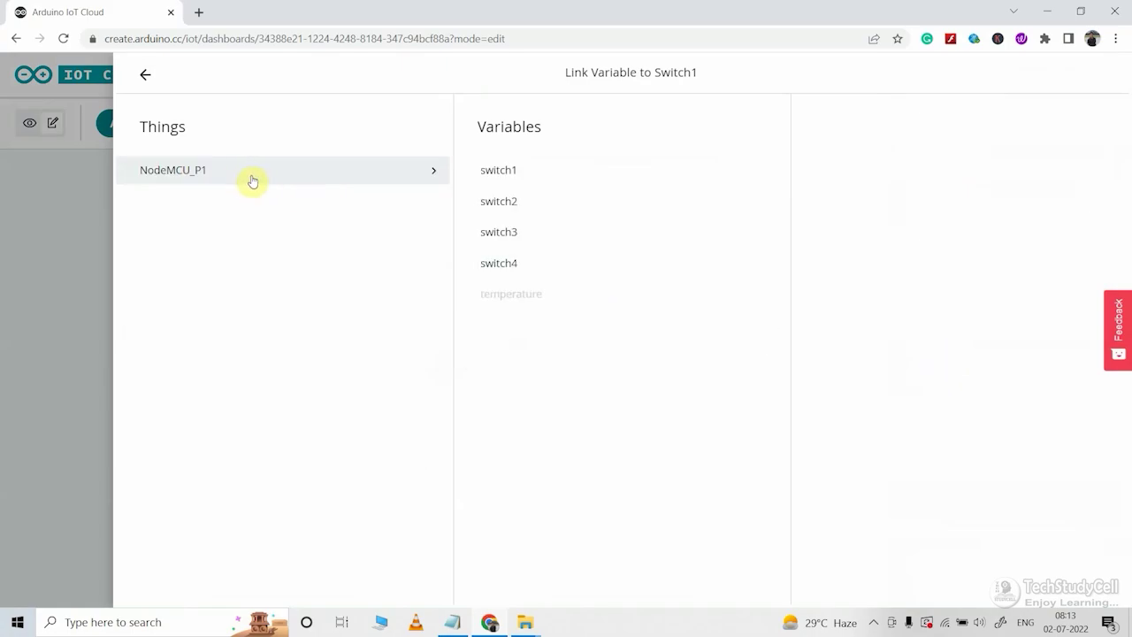
{"action": "left_click", "coordinate": [521, 174]}
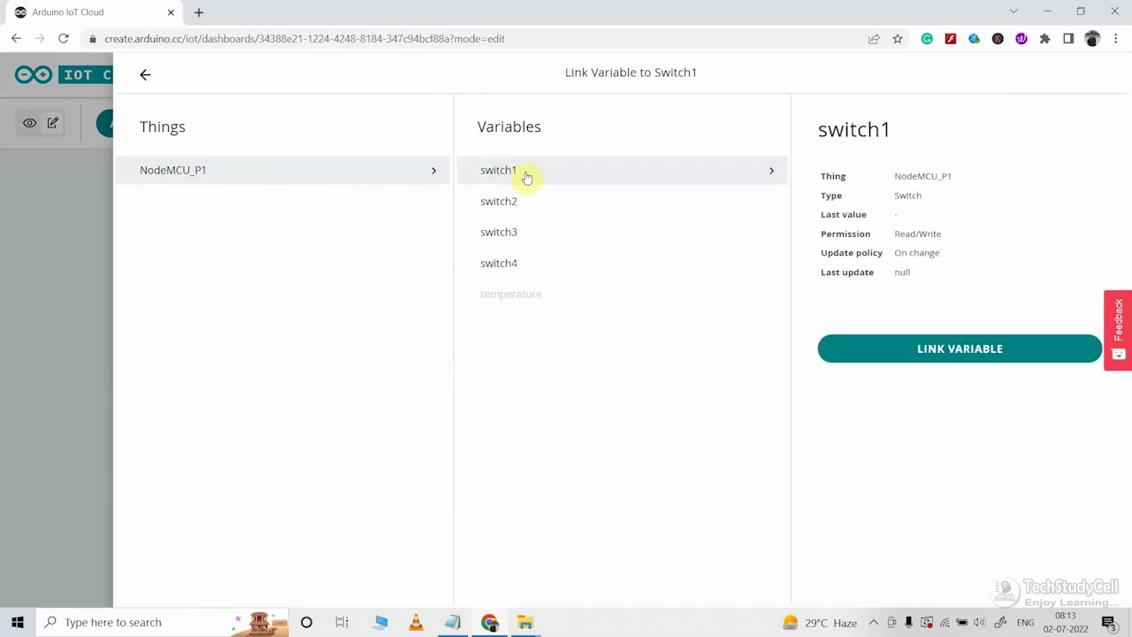
{"action": "left_click", "coordinate": [967, 352]}
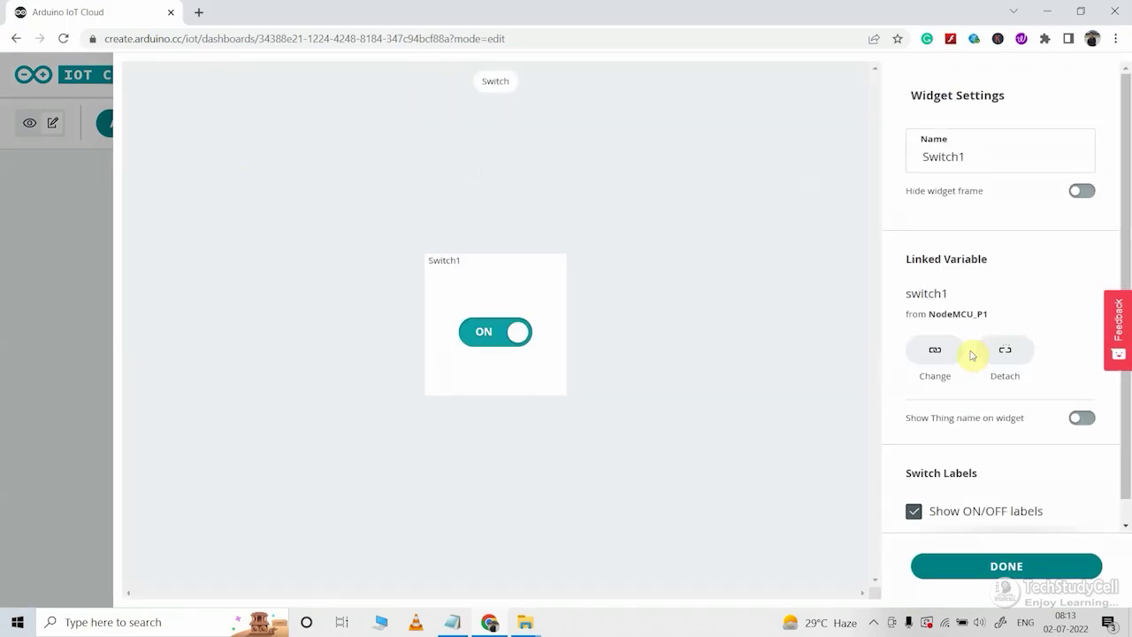
{"action": "scroll", "coordinate": [1116, 504], "scroll_direction": "down", "scroll_amount": 1}
{"action": "left_click", "coordinate": [1023, 565]}
Add a second switch widget named Switch2 linked to the switch2 variable
{"action": "left_click", "coordinate": [134, 124]}
{"action": "left_click", "coordinate": [177, 303]}
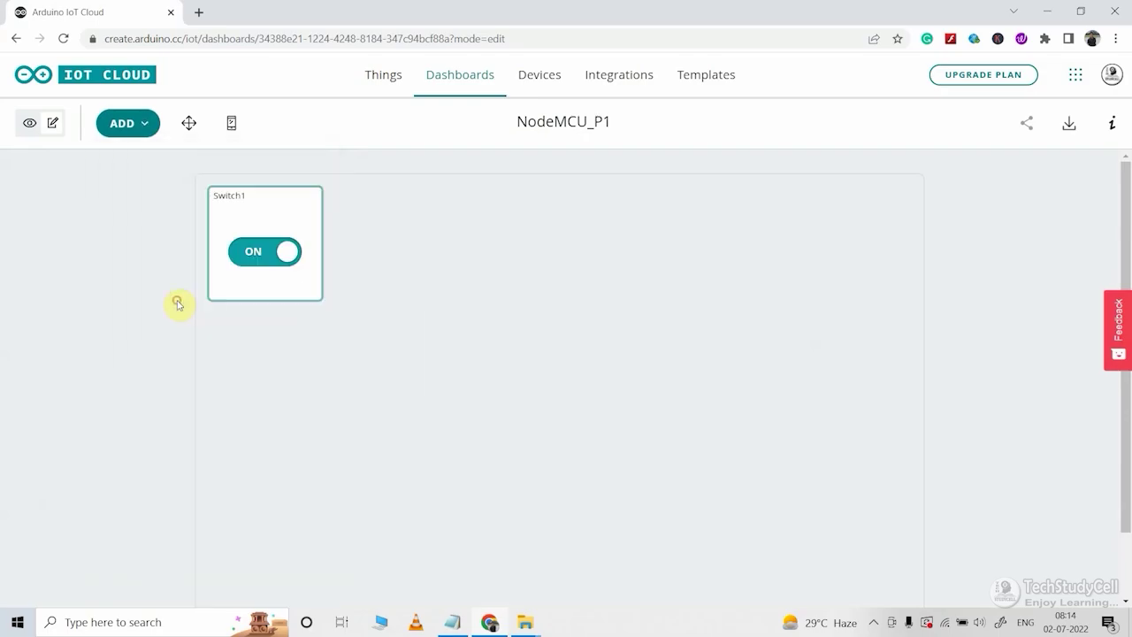
{"action": "left_click", "coordinate": [938, 352]}
{"action": "left_click", "coordinate": [508, 207]}
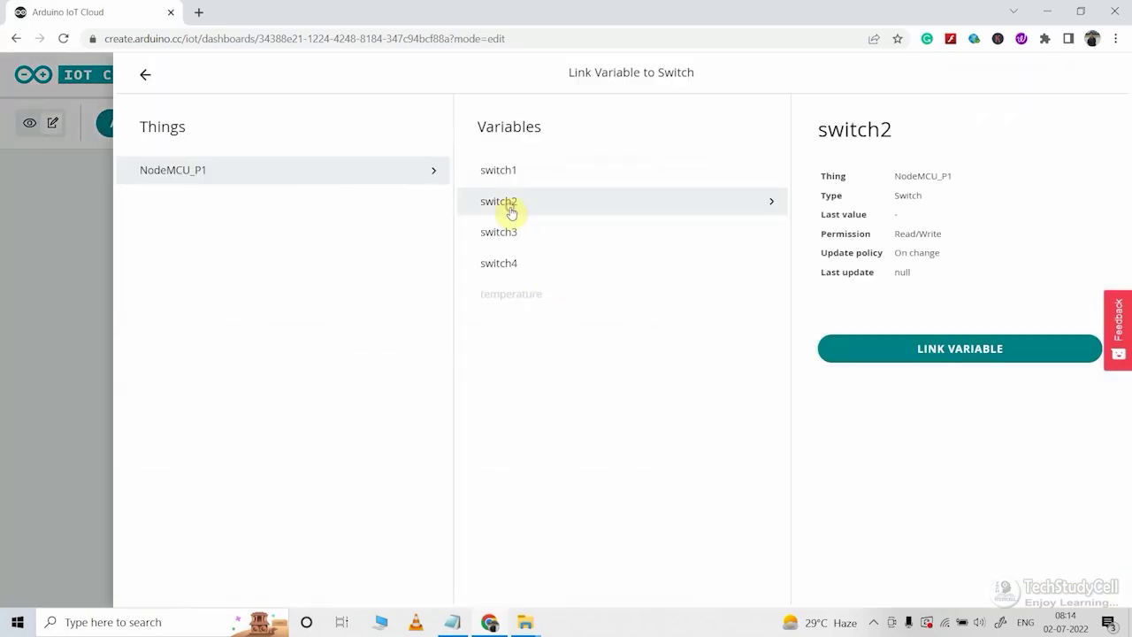
{"action": "left_click", "coordinate": [919, 358]}
{"action": "left_click", "coordinate": [966, 157]}
{"action": "type", "text": "2"}
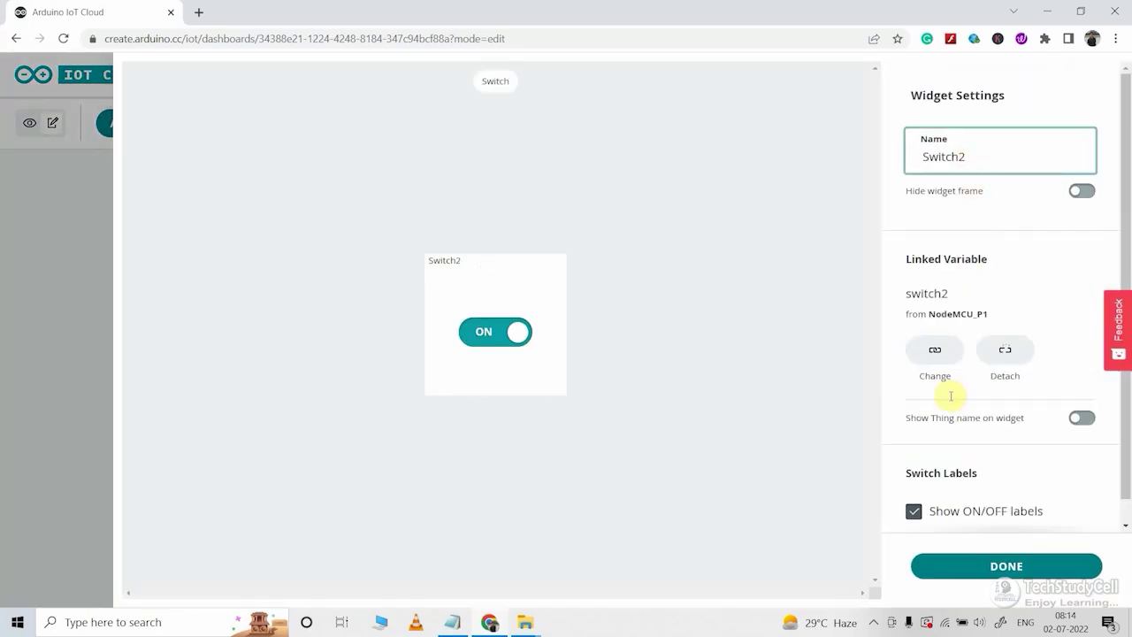
{"action": "left_click", "coordinate": [973, 566]}
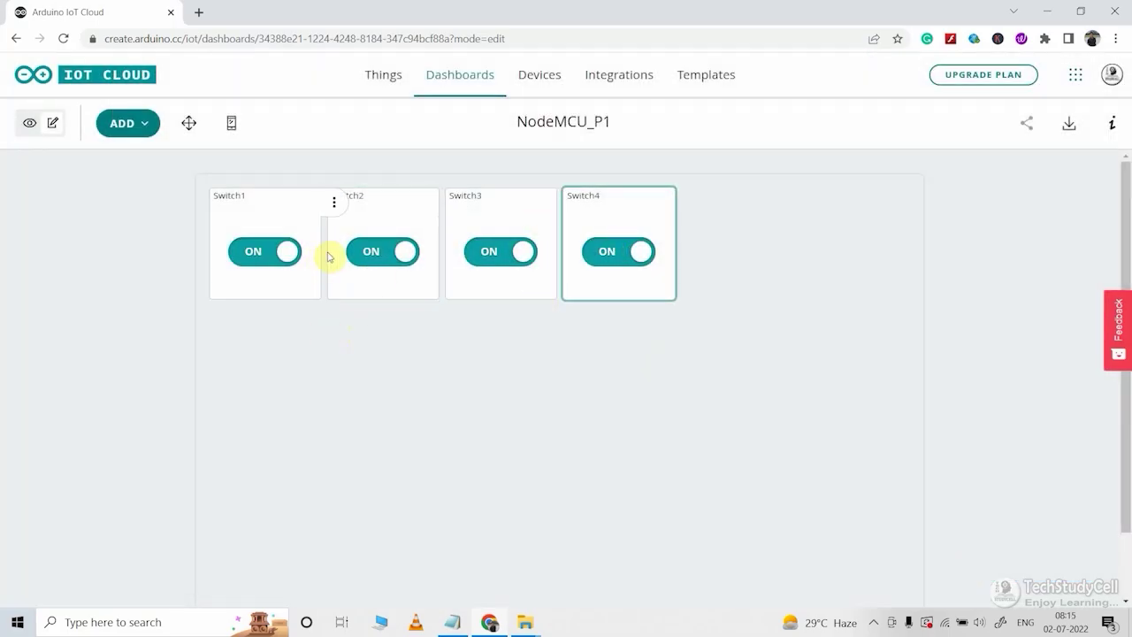
Add a gauge widget named Temperature linked to the temperature variable
{"action": "left_click", "coordinate": [126, 125]}
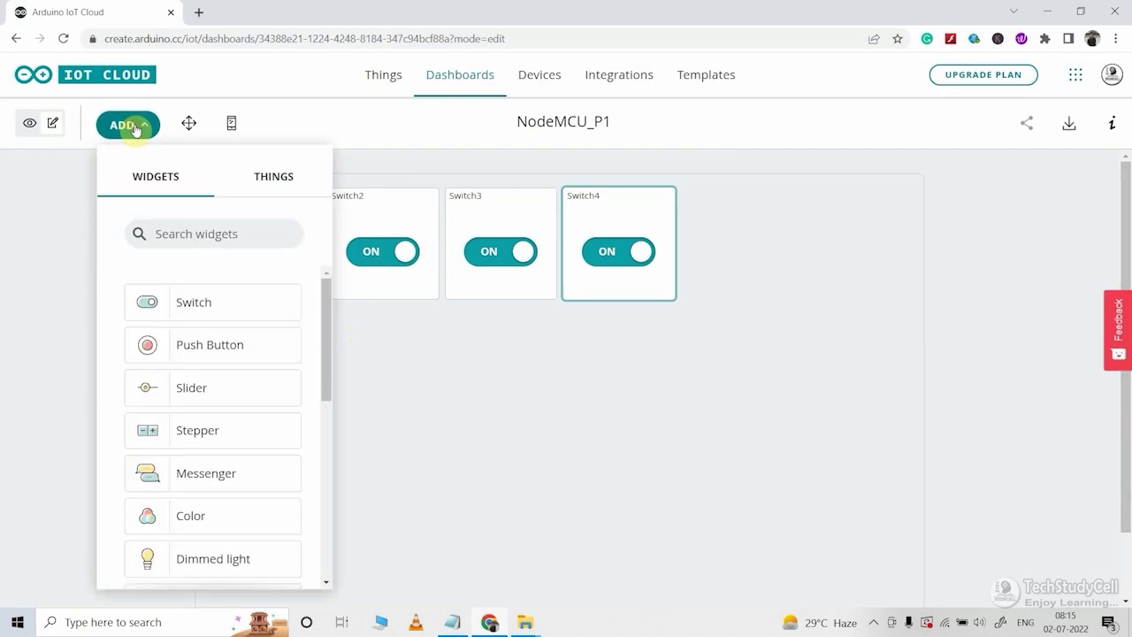
{"action": "left_click_drag", "start_coordinate": [324, 341], "coordinate": [333, 490]}
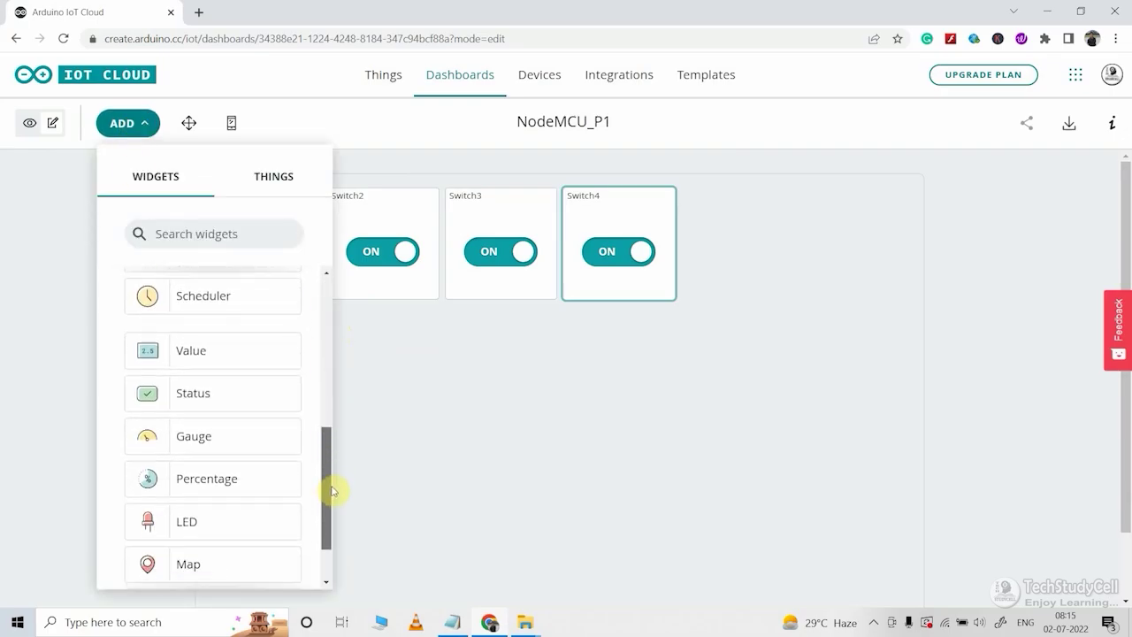
{"action": "left_click", "coordinate": [212, 445]}
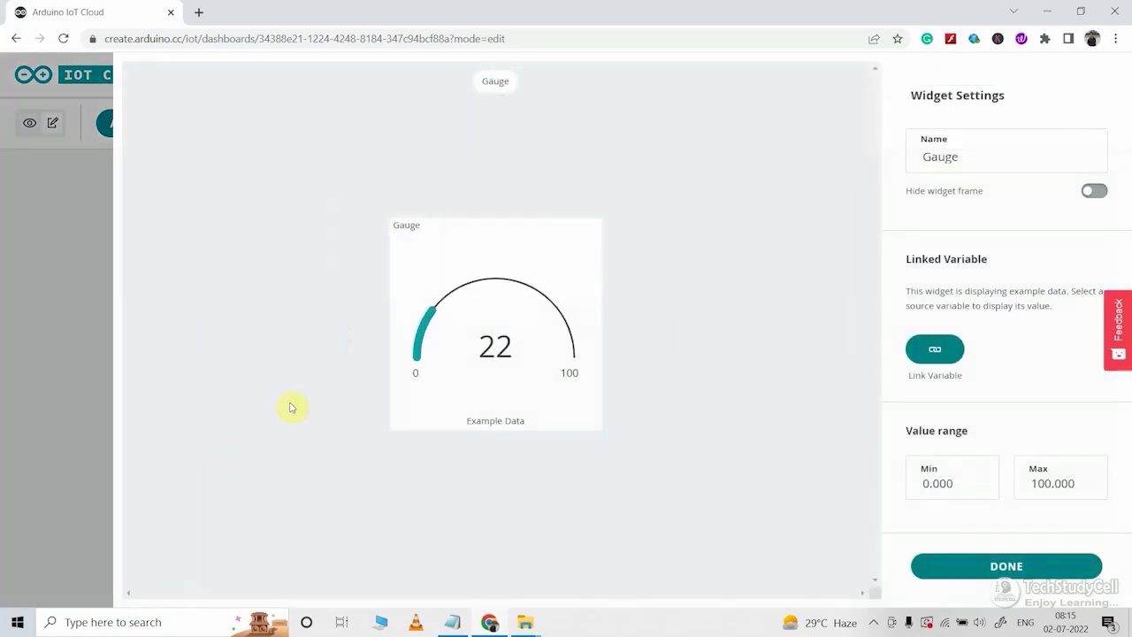
{"action": "left_click_drag", "start_coordinate": [968, 132], "coordinate": [893, 166]}
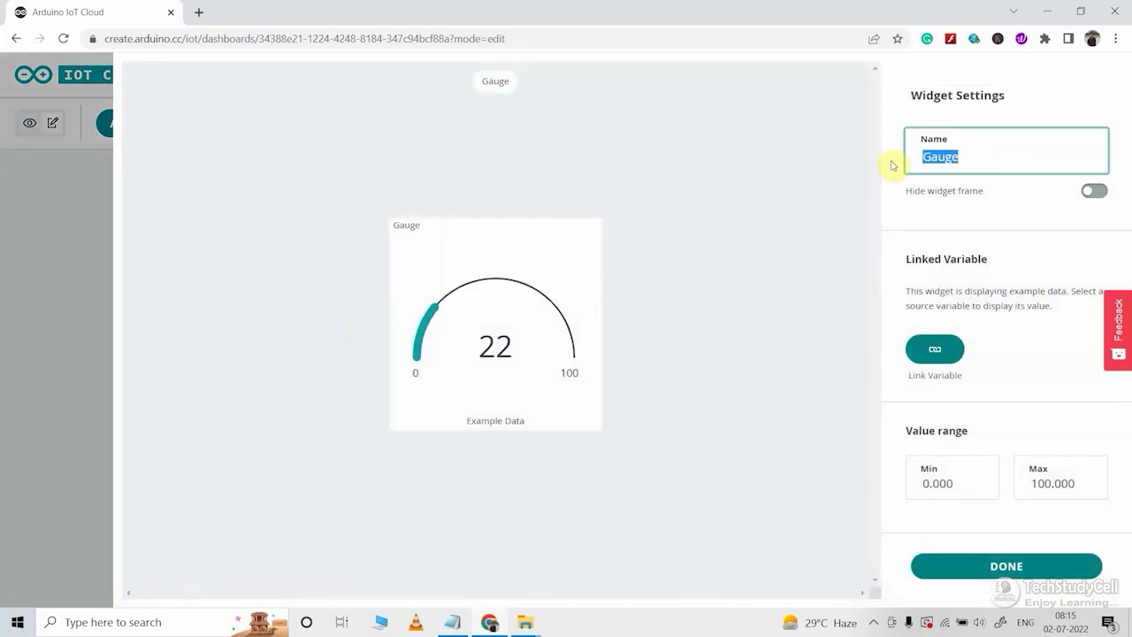
{"action": "type", "text": "Temperatur"}
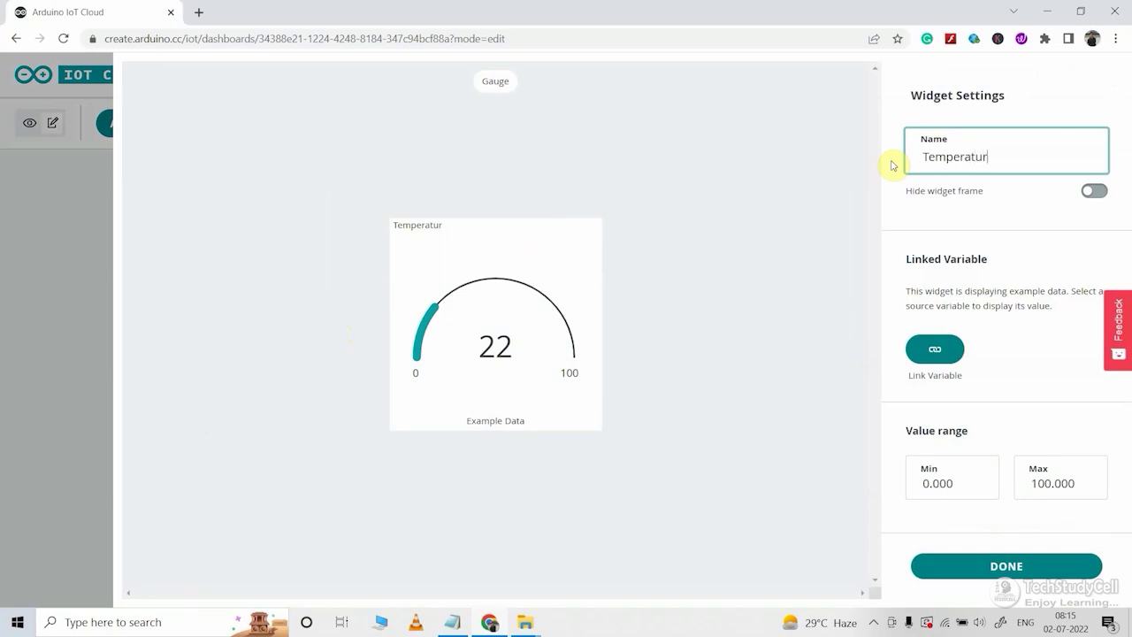
{"action": "type", "text": "e"}
{"action": "left_click", "coordinate": [935, 349]}
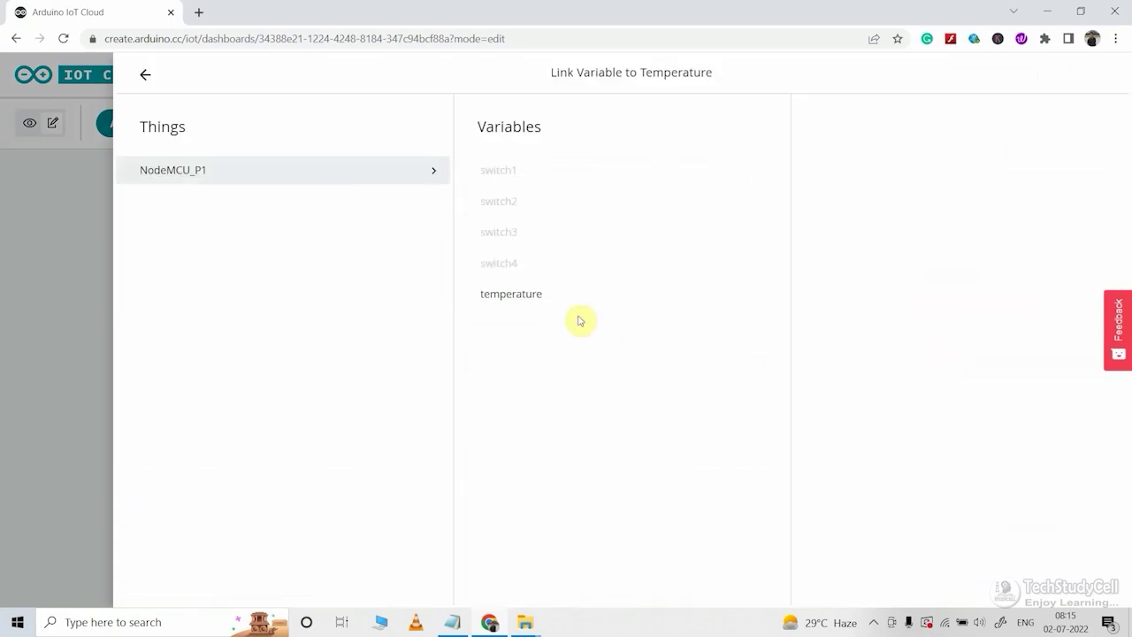
{"action": "left_click", "coordinate": [538, 299]}
{"action": "left_click", "coordinate": [940, 353]}
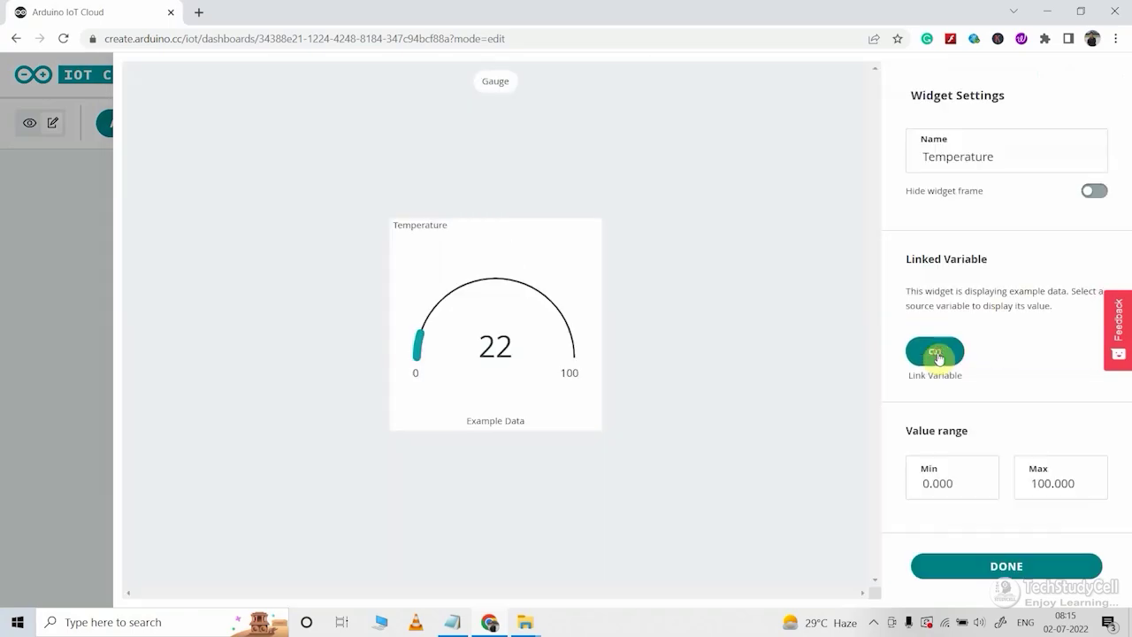
Set the gauge's maximum to 70 and finish editing the dashboard
{"action": "scroll", "coordinate": [1128, 495], "scroll_direction": "down", "scroll_amount": 1}
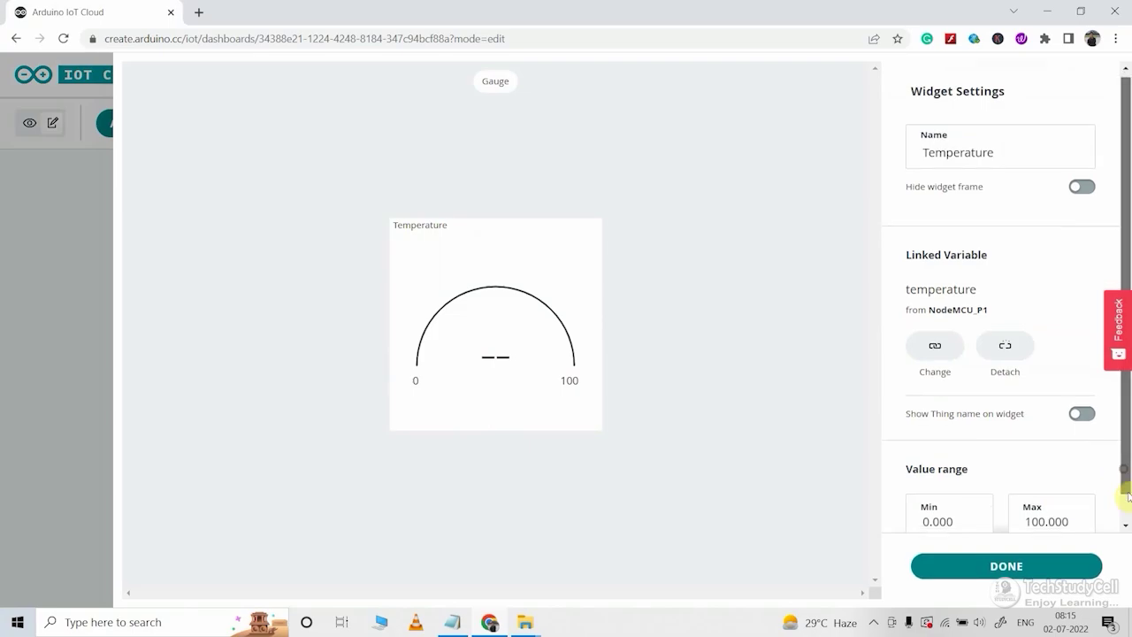
{"action": "scroll", "coordinate": [1128, 495], "scroll_direction": "down", "scroll_amount": 1}
{"action": "left_click", "coordinate": [1045, 496]}
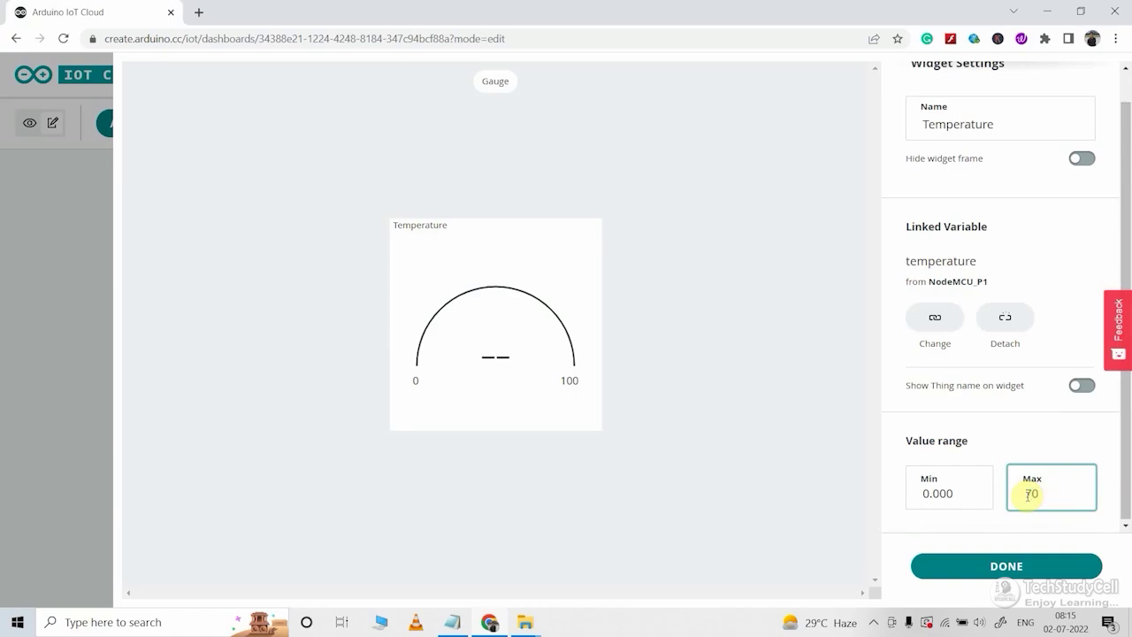
{"action": "left_click", "coordinate": [995, 567]}
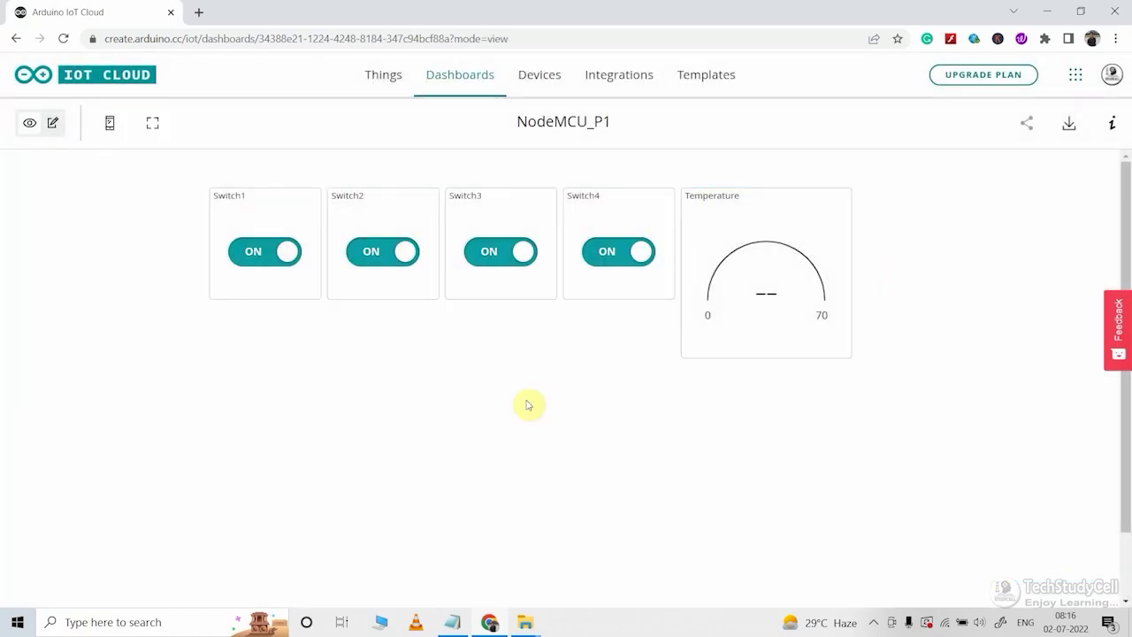
{"action": "left_click", "coordinate": [387, 78]}
Open the NodeMCU_P1 Thing's Sketch tab and scroll through its generated code
{"action": "left_click", "coordinate": [442, 211]}
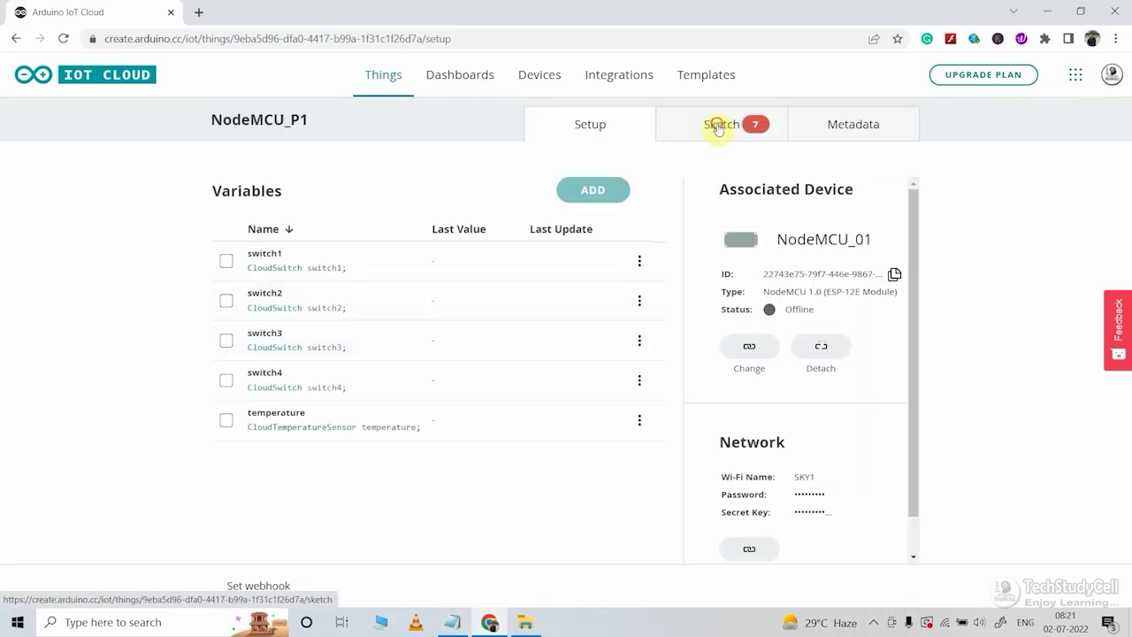
{"action": "left_click", "coordinate": [719, 127]}
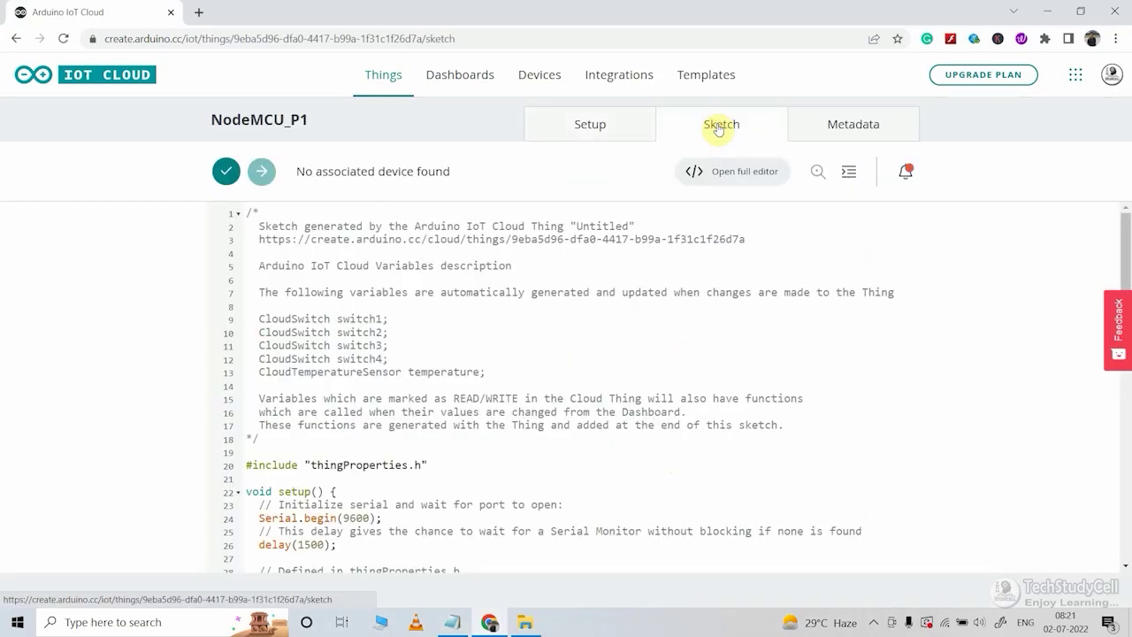
{"action": "left_click_drag", "start_coordinate": [1130, 237], "coordinate": [1128, 424]}
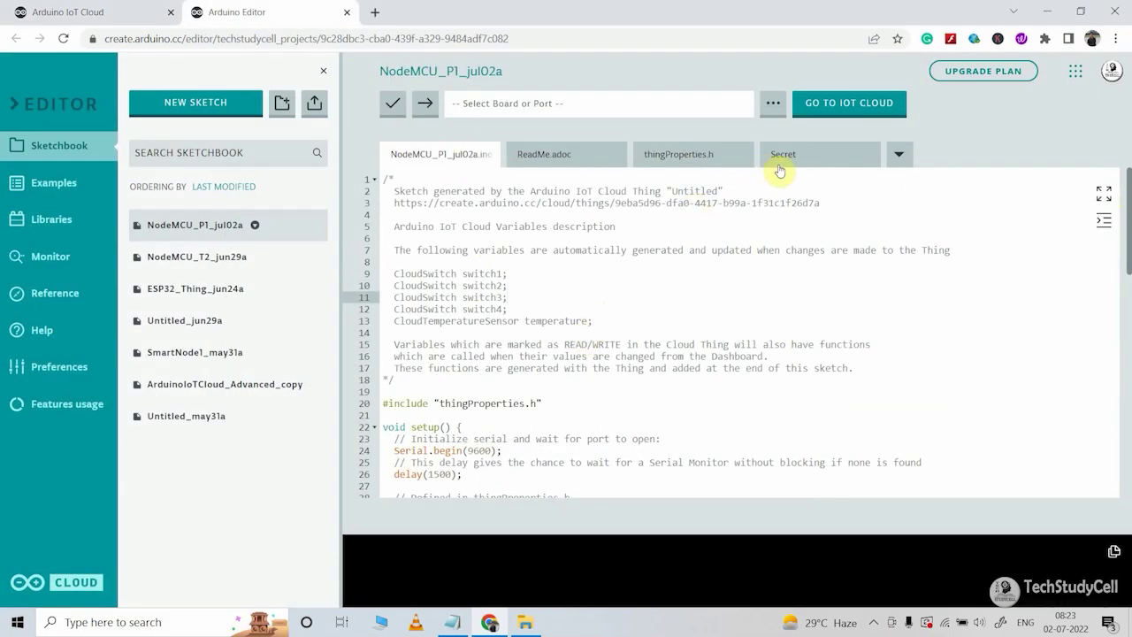
Review the Secret tab and thingProperties.h, return to the .ino, then open the local Code folder
{"action": "left_click", "coordinate": [779, 168]}
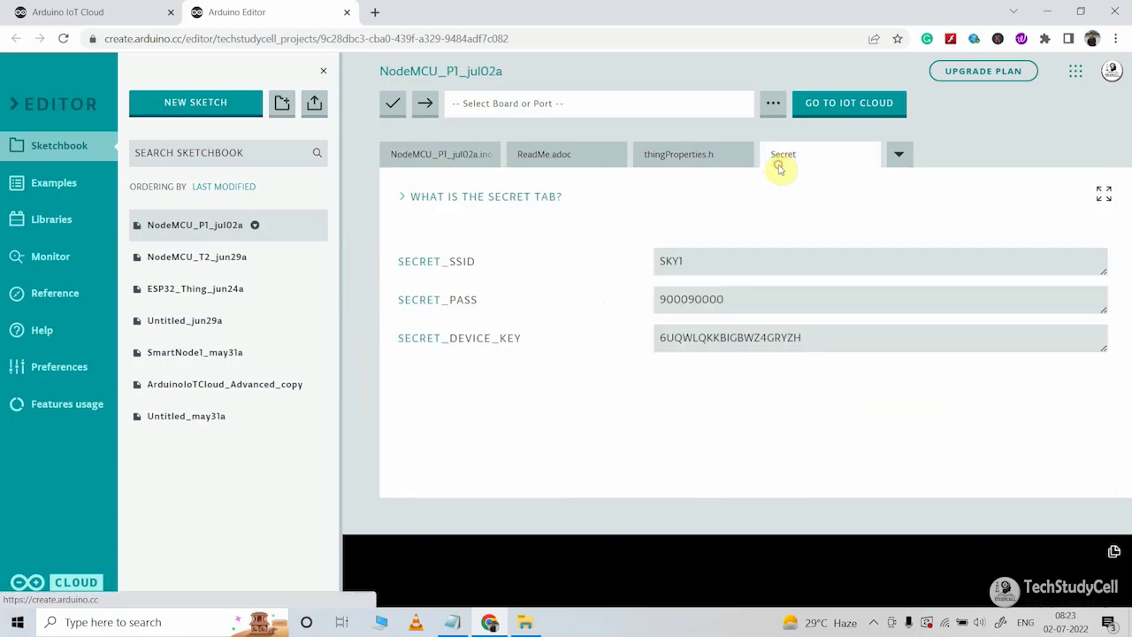
{"action": "left_click", "coordinate": [676, 159]}
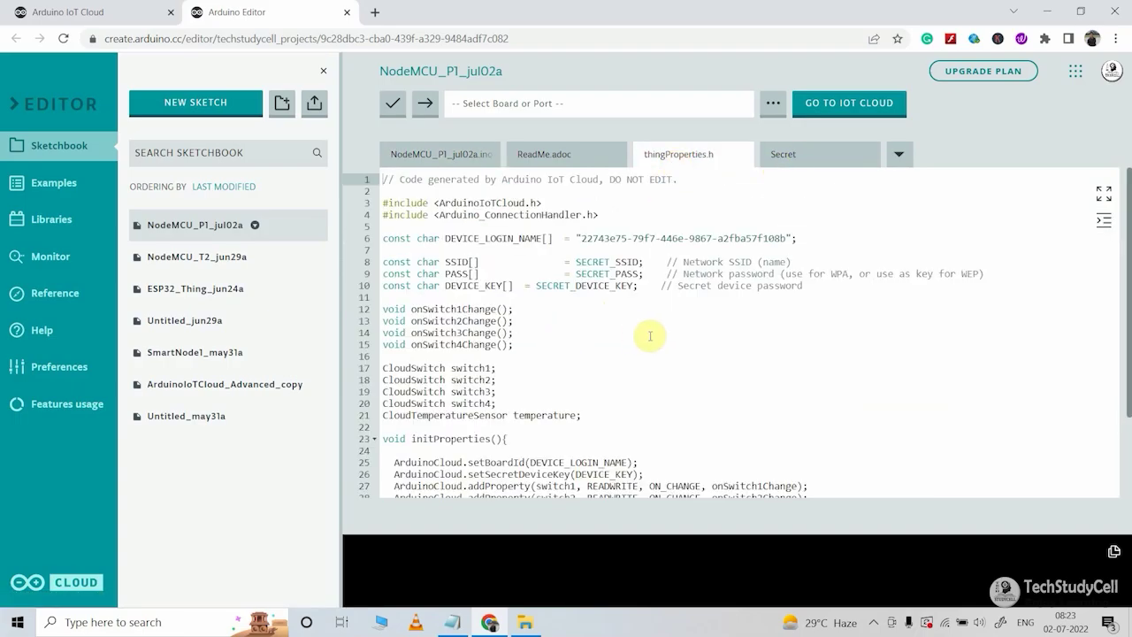
{"action": "left_click", "coordinate": [447, 154]}
{"action": "left_click", "coordinate": [525, 622]}
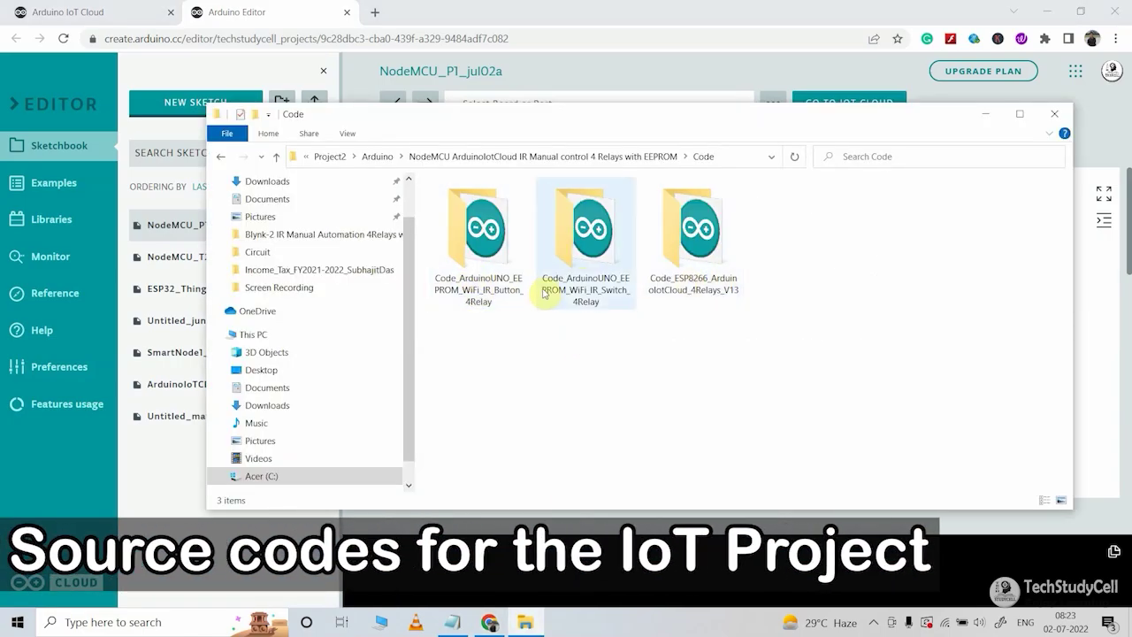
Check the project blog, then open Code_ESP8266_ArduinoIotCloud_4Relays_V13 and select its .ino file
{"action": "left_click", "coordinate": [693, 277]}
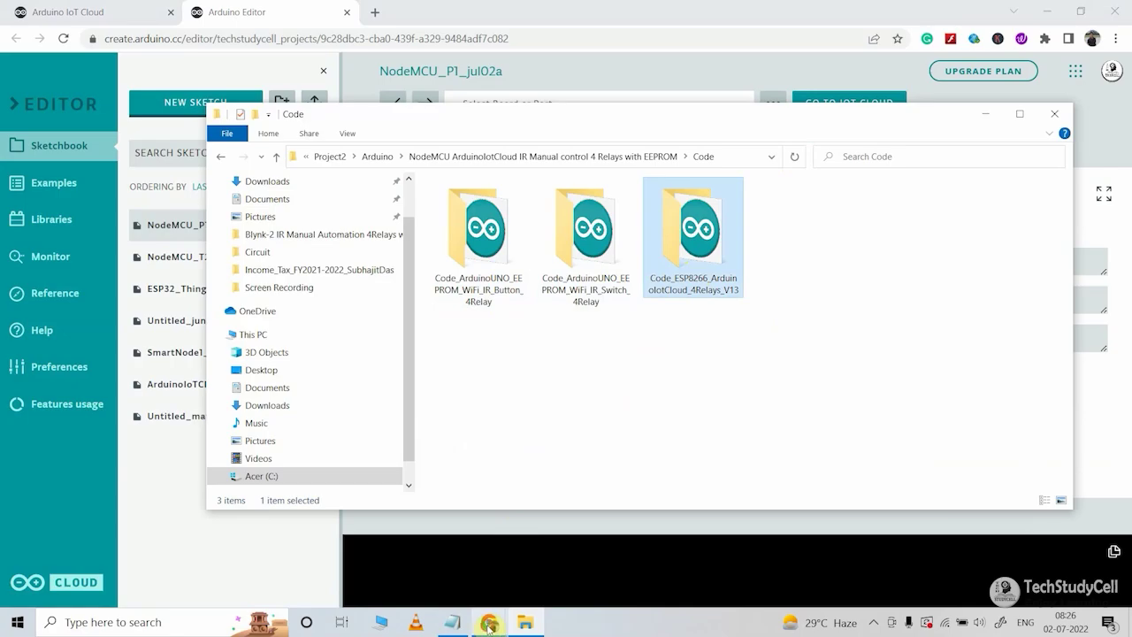
{"action": "left_click", "coordinate": [489, 624]}
{"action": "left_click", "coordinate": [569, 561]}
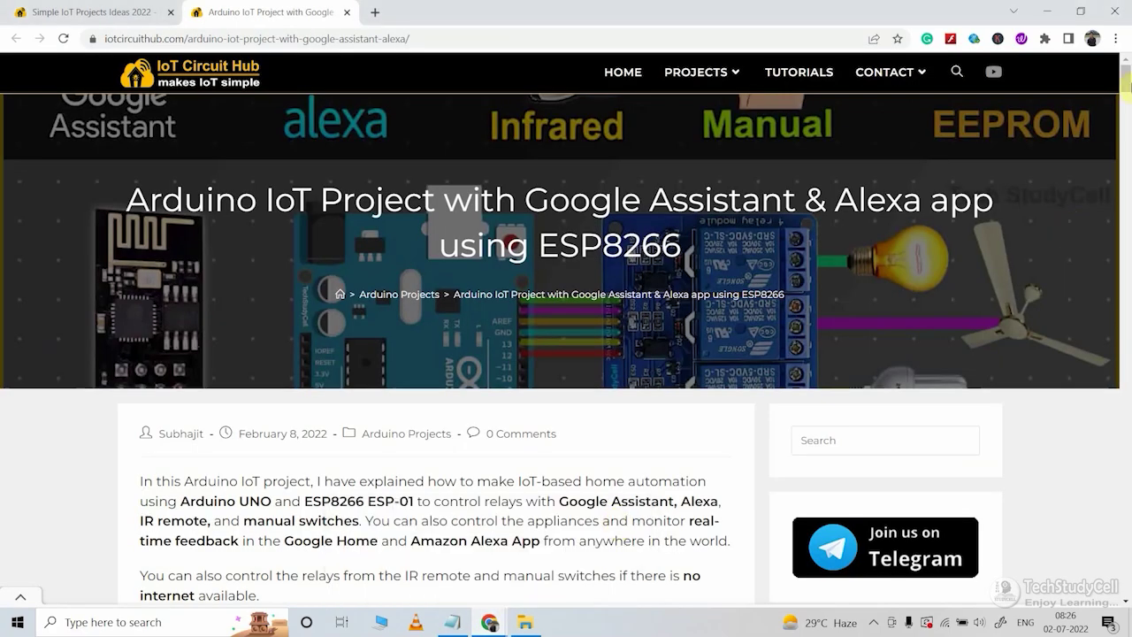
{"action": "left_click_drag", "start_coordinate": [1127, 81], "coordinate": [1127, 272]}
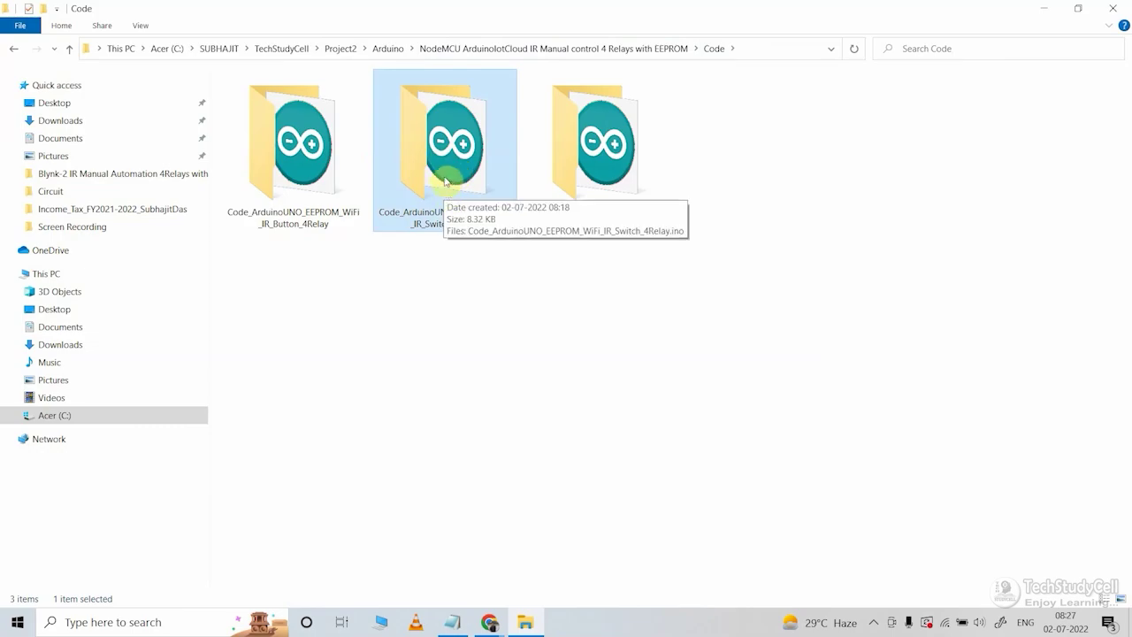
{"action": "double_click", "coordinate": [634, 167]}
{"action": "left_click", "coordinate": [339, 101]}
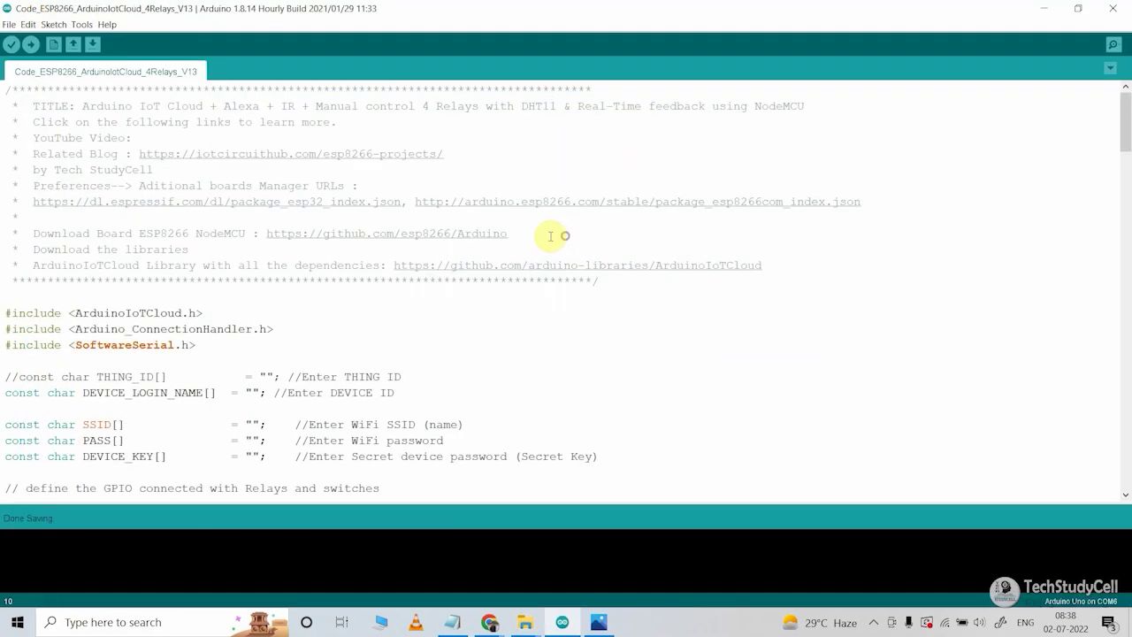
Highlight the ESP8266 board and ArduinoIoTCloud library links, then open the credentials notes
{"action": "left_click_drag", "start_coordinate": [569, 233], "coordinate": [259, 232]}
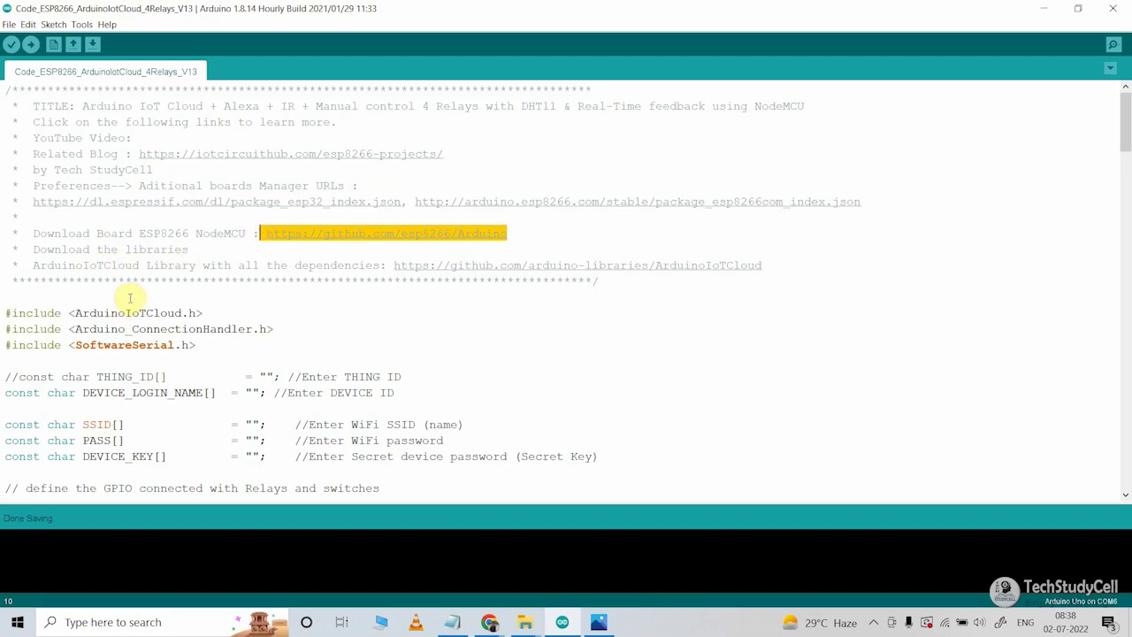
{"action": "left_click_drag", "start_coordinate": [30, 265], "coordinate": [202, 266]}
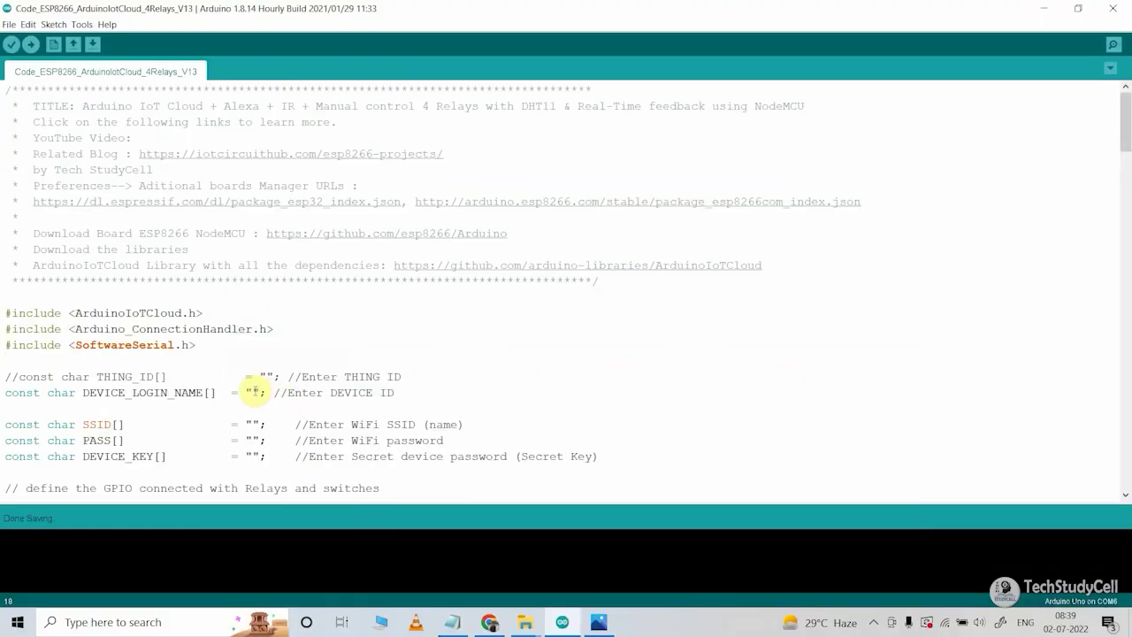
{"action": "left_click", "coordinate": [251, 392]}
{"action": "left_click", "coordinate": [452, 622]}
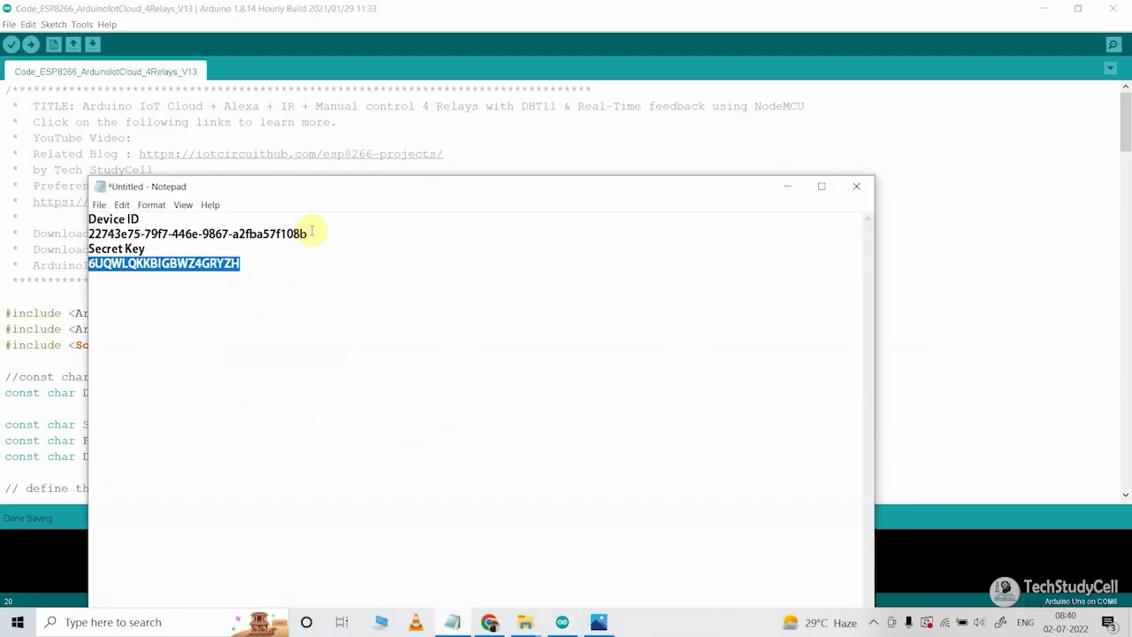
Paste the Device ID into DEVICE_LOGIN_NAME, set SSID to SKY1, and enter the WiFi password
{"action": "left_click_drag", "start_coordinate": [309, 233], "coordinate": [84, 232]}
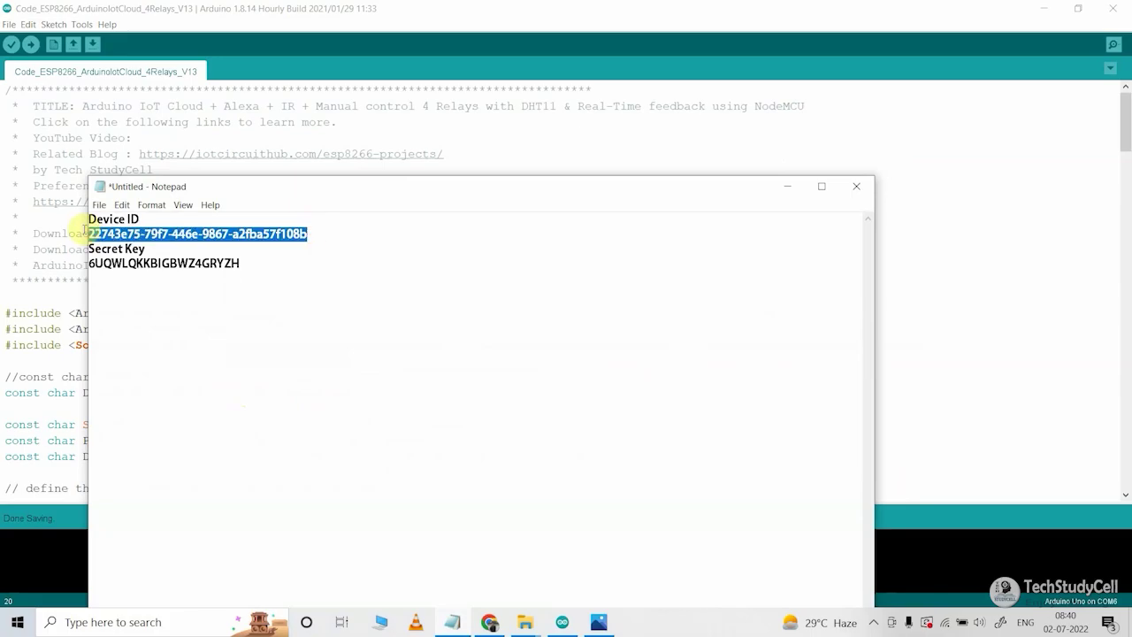
{"action": "left_click", "coordinate": [82, 232]}
{"action": "left_click", "coordinate": [255, 392]}
{"action": "key", "text": "ctrl+v"}
{"action": "type", "text": "SKY1"}
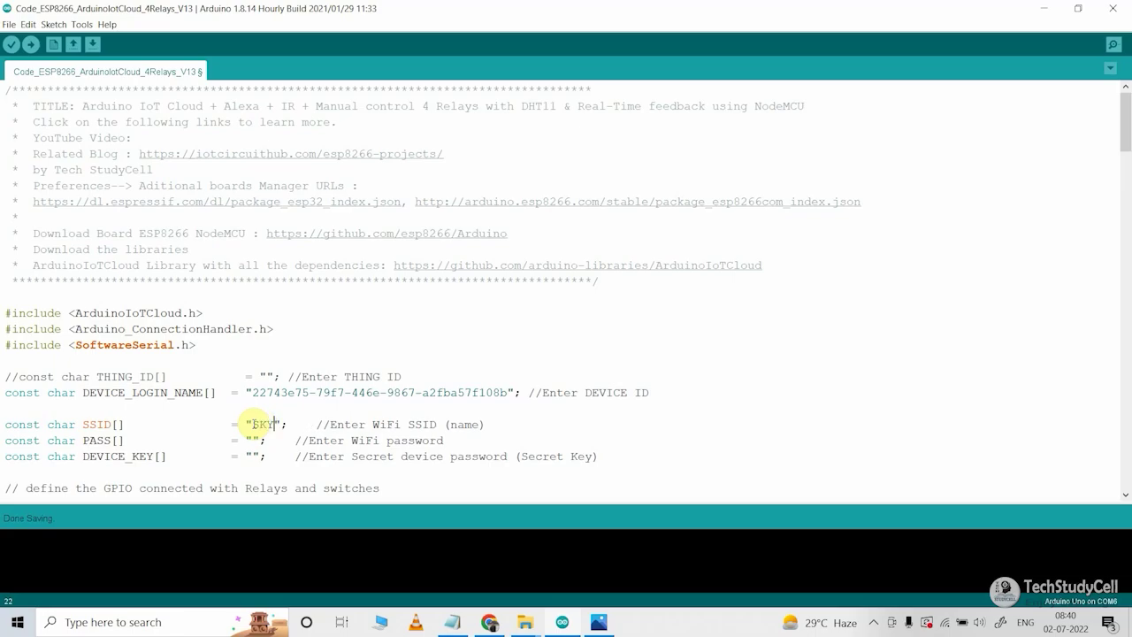
{"action": "left_click", "coordinate": [253, 439]}
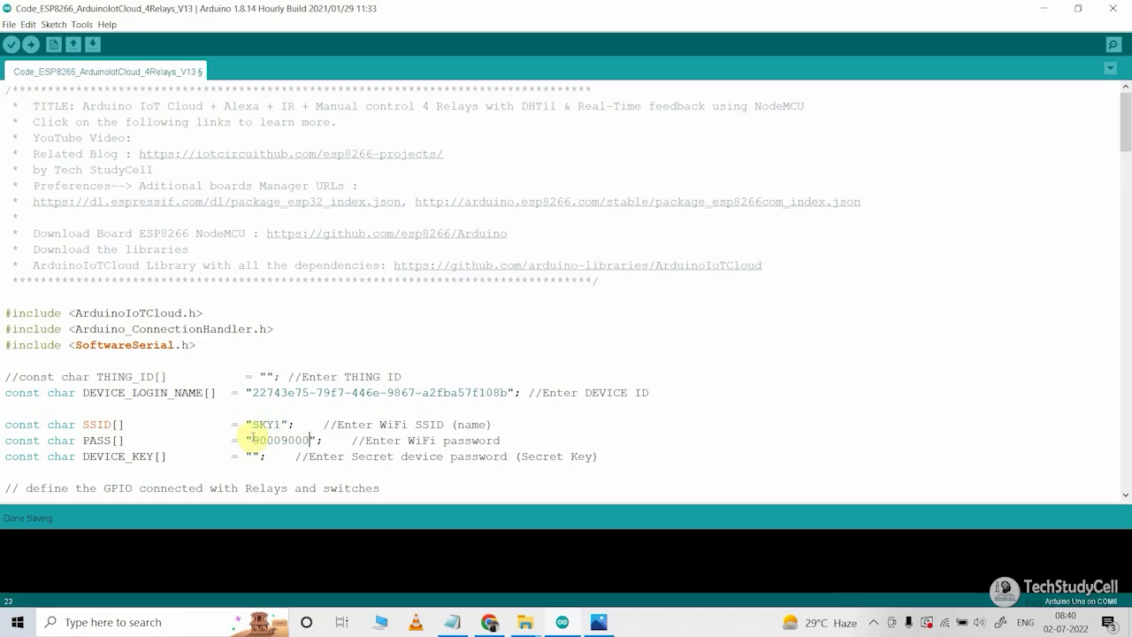
Paste the Secret Key from Notepad into DEVICE_KEY and check the THING_ID line
{"action": "left_click", "coordinate": [254, 456]}
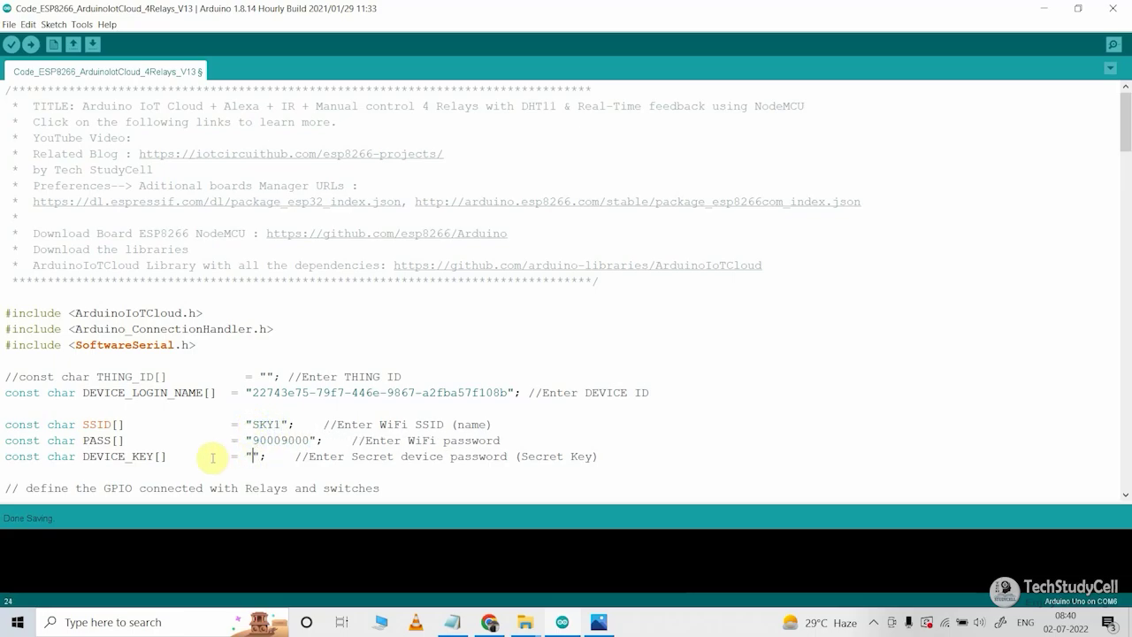
{"action": "double_click", "coordinate": [362, 456]}
{"action": "left_click_drag", "start_coordinate": [361, 457], "coordinate": [619, 458]}
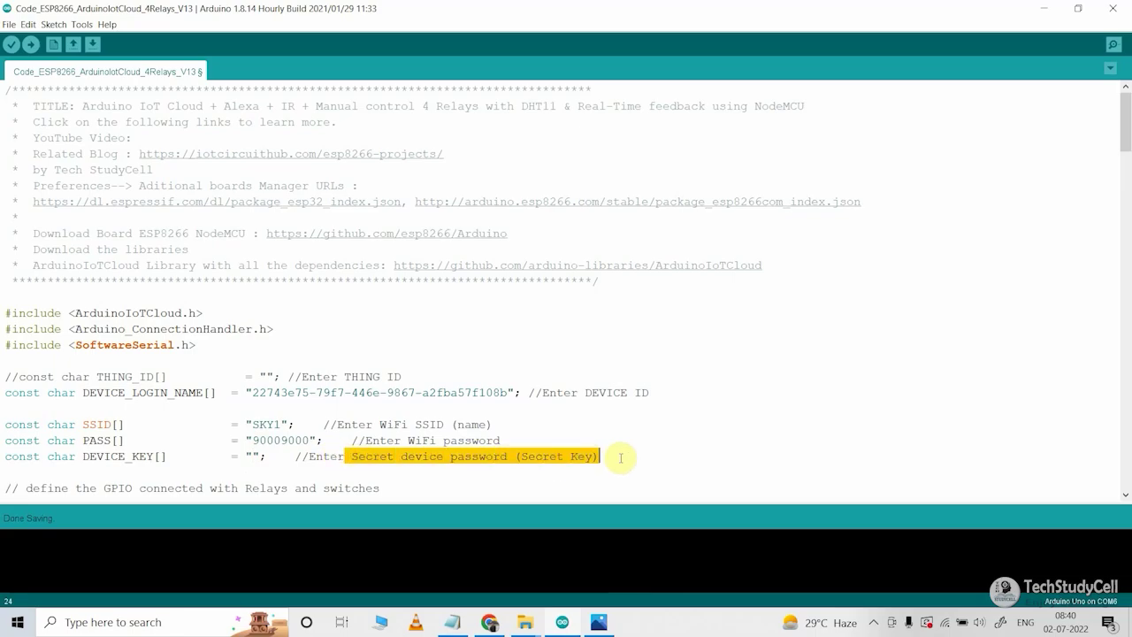
{"action": "left_click", "coordinate": [634, 457]}
{"action": "left_click", "coordinate": [451, 623]}
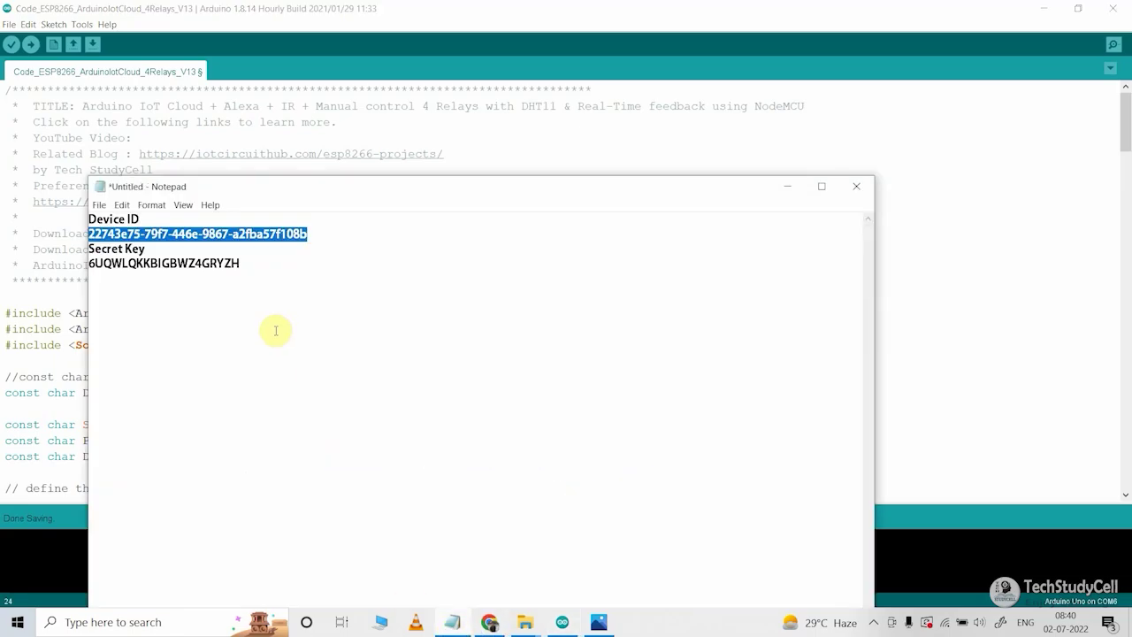
{"action": "left_click_drag", "start_coordinate": [248, 263], "coordinate": [88, 266]}
{"action": "key", "text": "ctrl+c"}
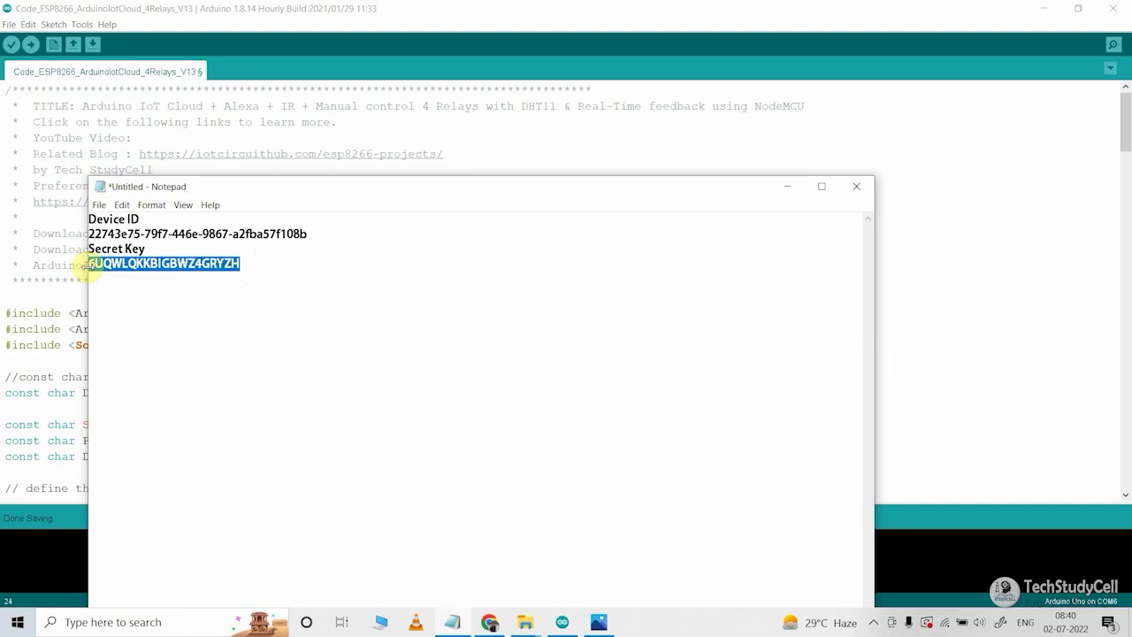
{"action": "left_click", "coordinate": [953, 323]}
{"action": "key", "text": "ctrl+v"}
{"action": "left_click", "coordinate": [272, 376]}
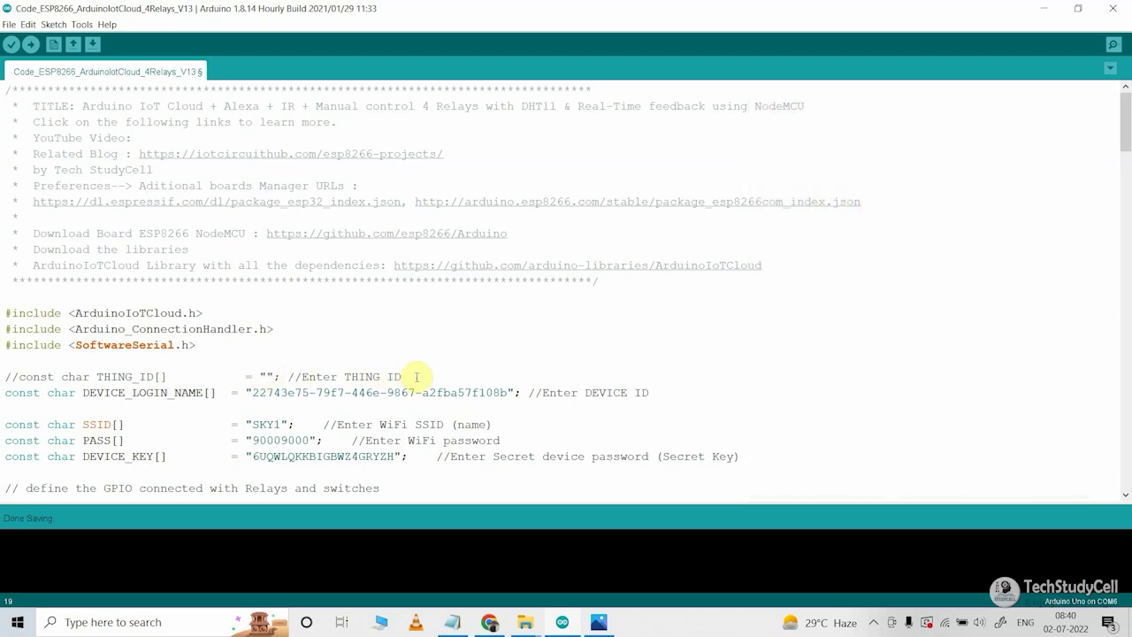
{"action": "left_click_drag", "start_coordinate": [416, 377], "coordinate": [17, 377]}
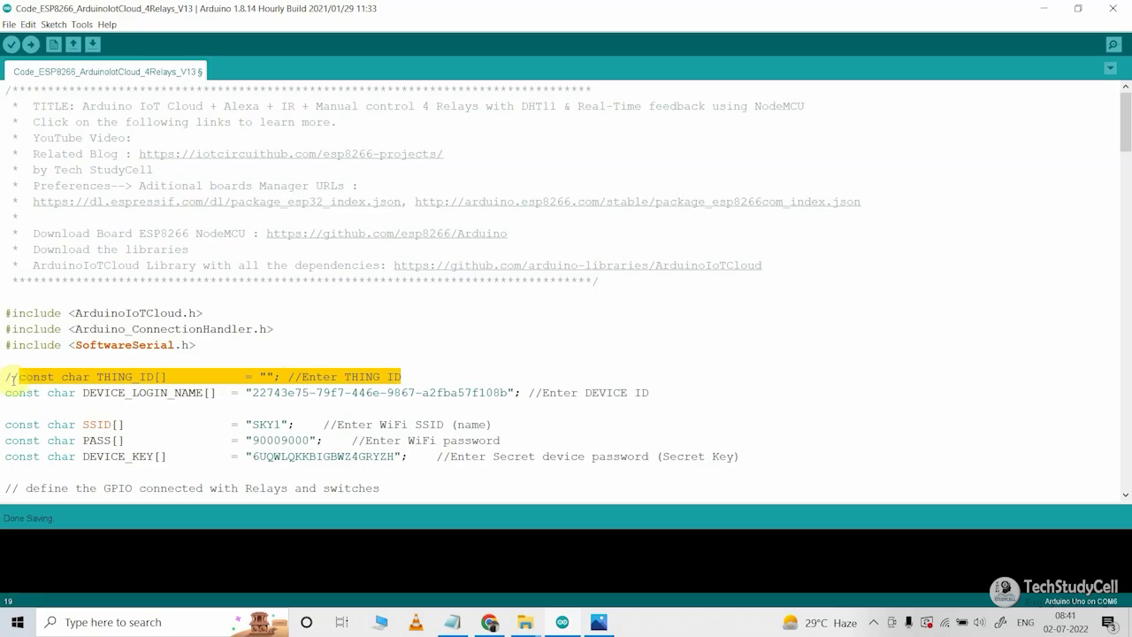
{"action": "left_click", "coordinate": [12, 378]}
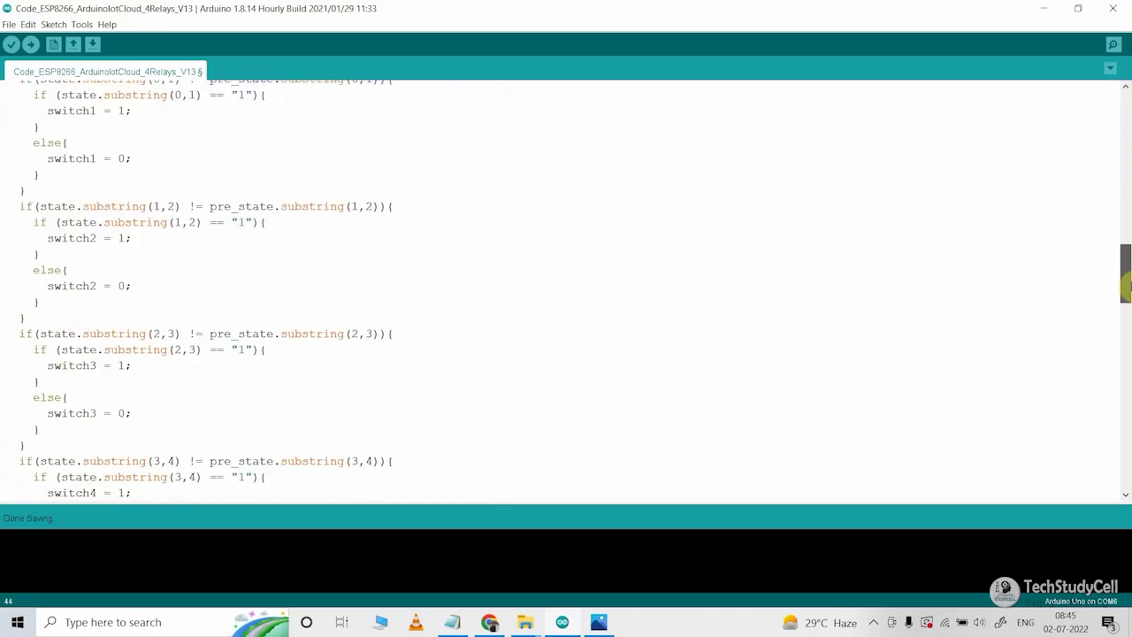